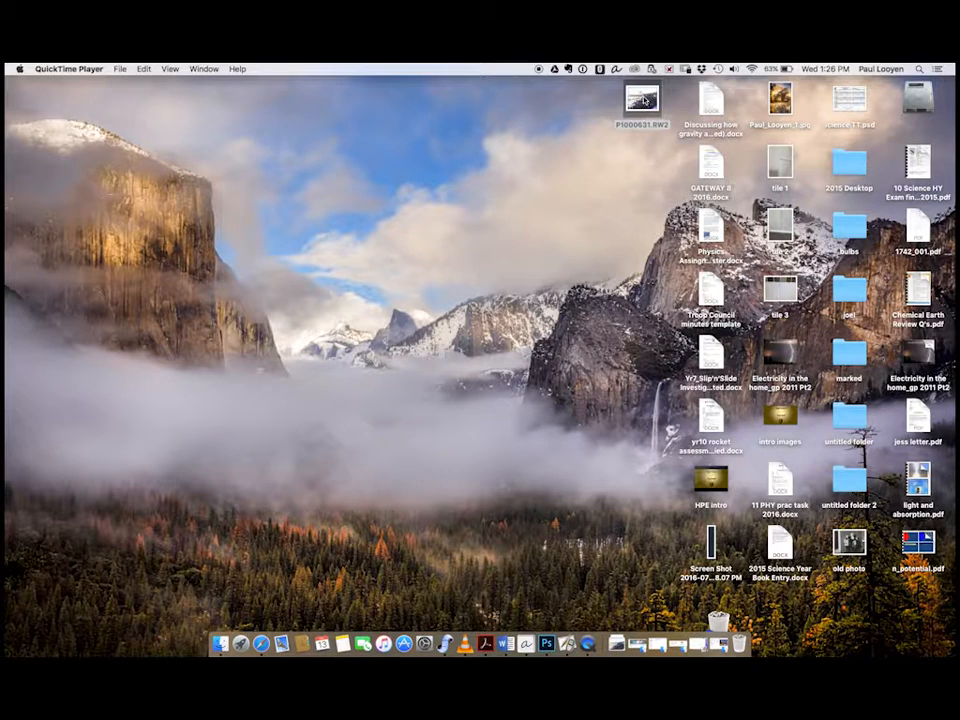
Step: Open P1000631.RW2 from the desktop in Photoshop's Camera Raw and set the exposure to -1.39
drag(645, 100, 546, 643)
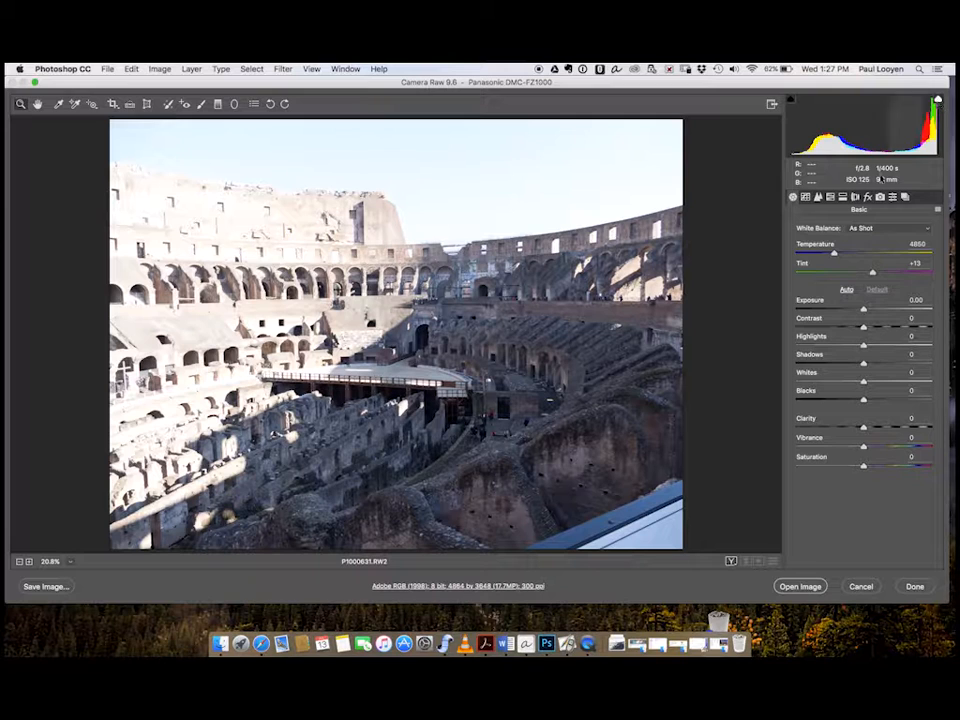
drag(811, 300, 802, 302)
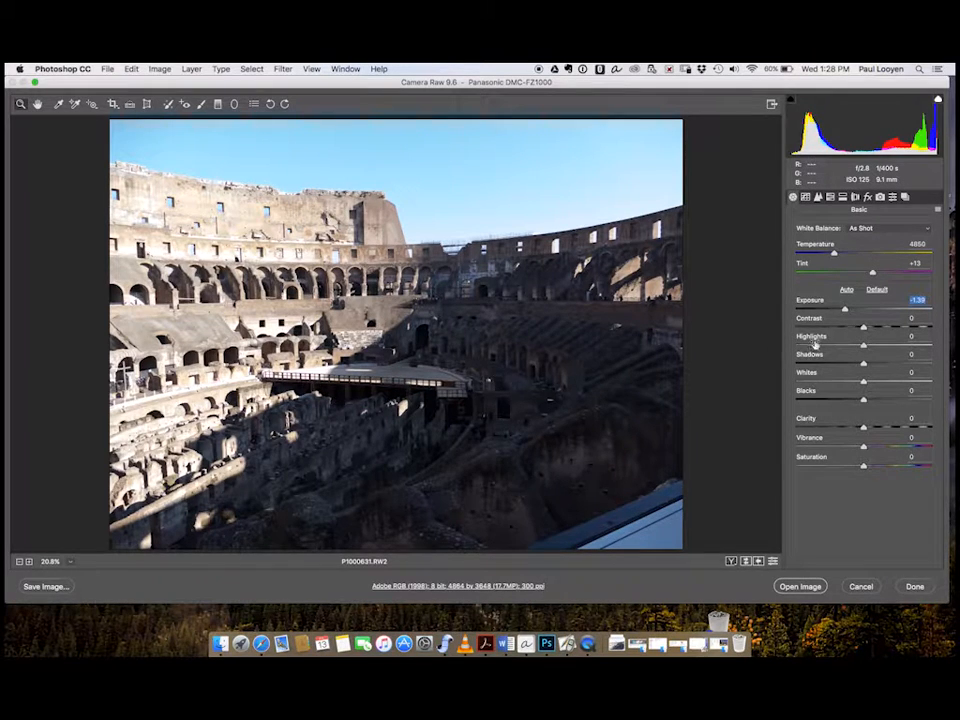
Step: Set the highlights to -98 and the shadows to +100, and compare the result with the default settings
drag(818, 340, 748, 334)
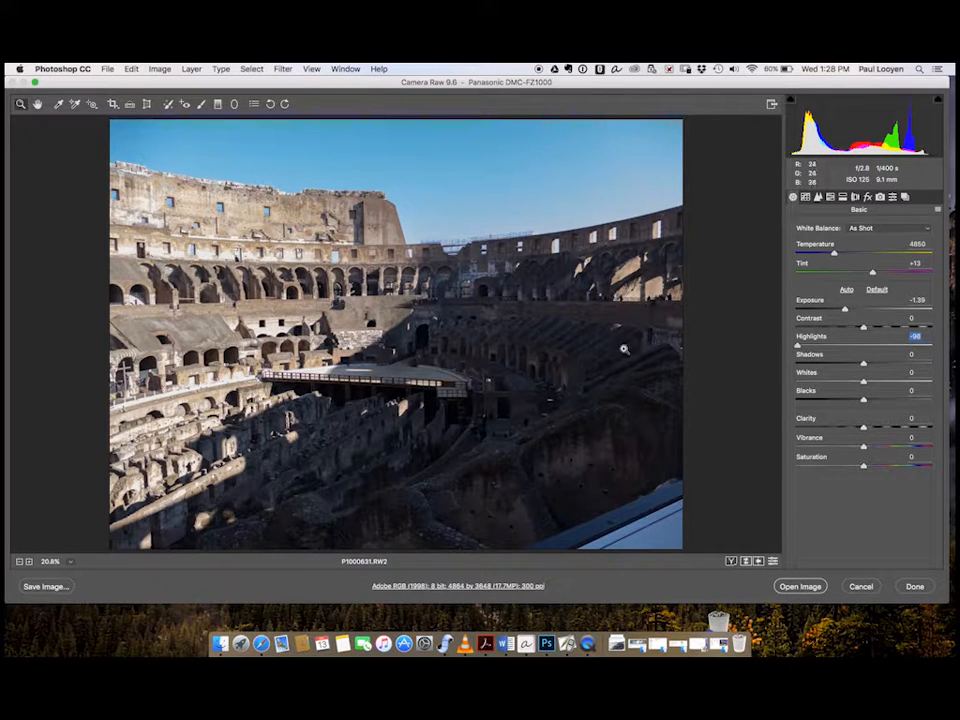
click(808, 356)
drag(808, 356, 870, 360)
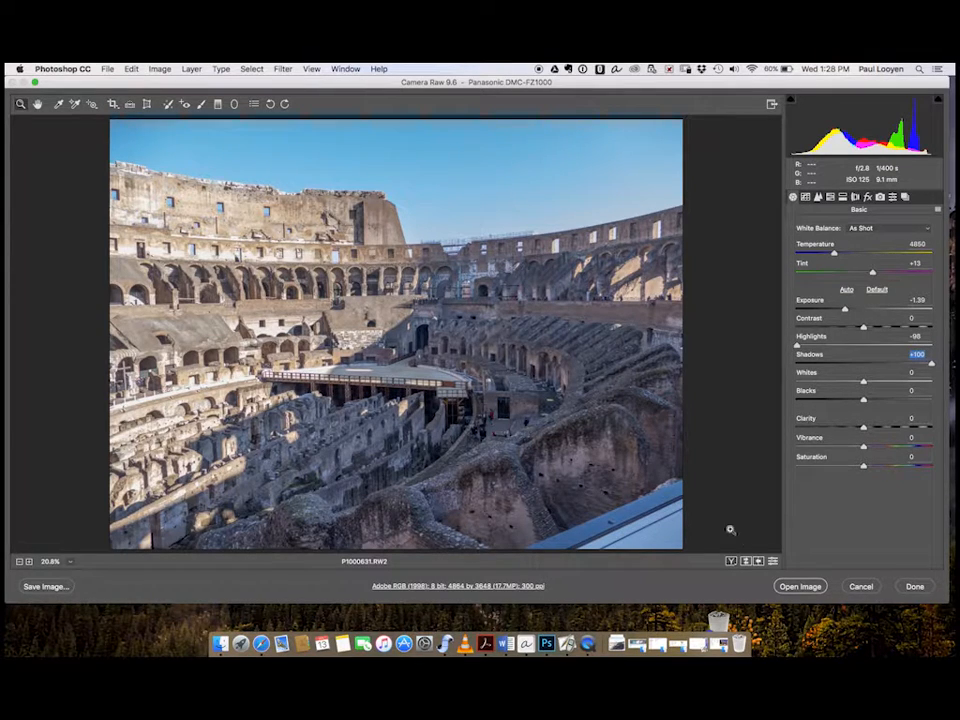
click(773, 561)
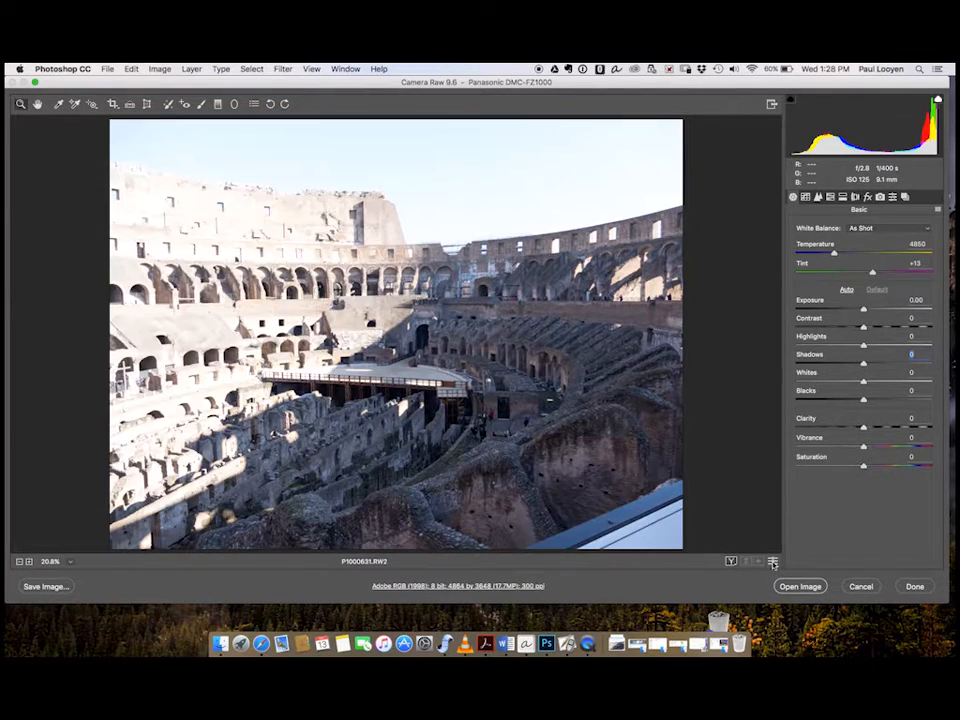
click(773, 561)
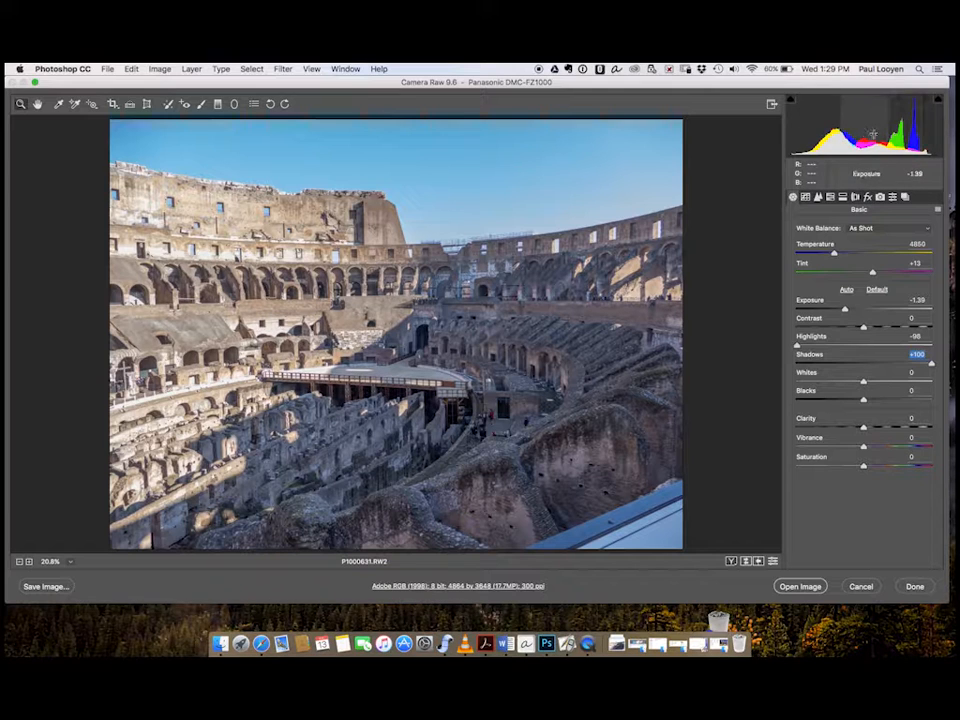
Step: Set the whites to +29 and the blacks to -40, checking the whites with the clipping preview
mouse_move(803, 372)
mouse_down()
mouse_move(827, 377)
mouse_move(818, 376)
mouse_up()
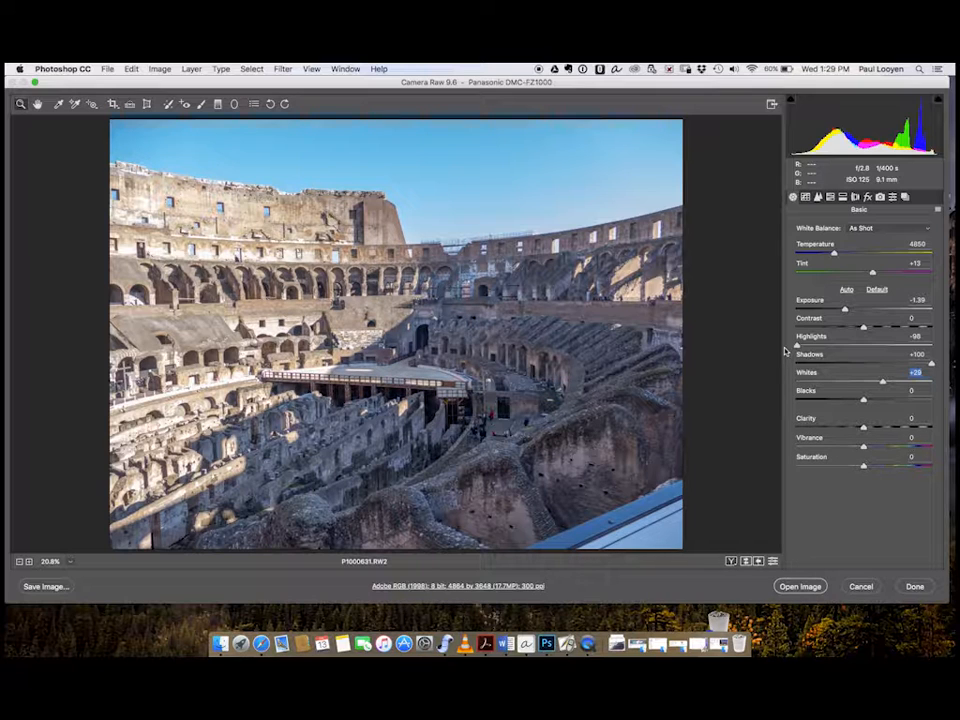
alt+click(806, 374)
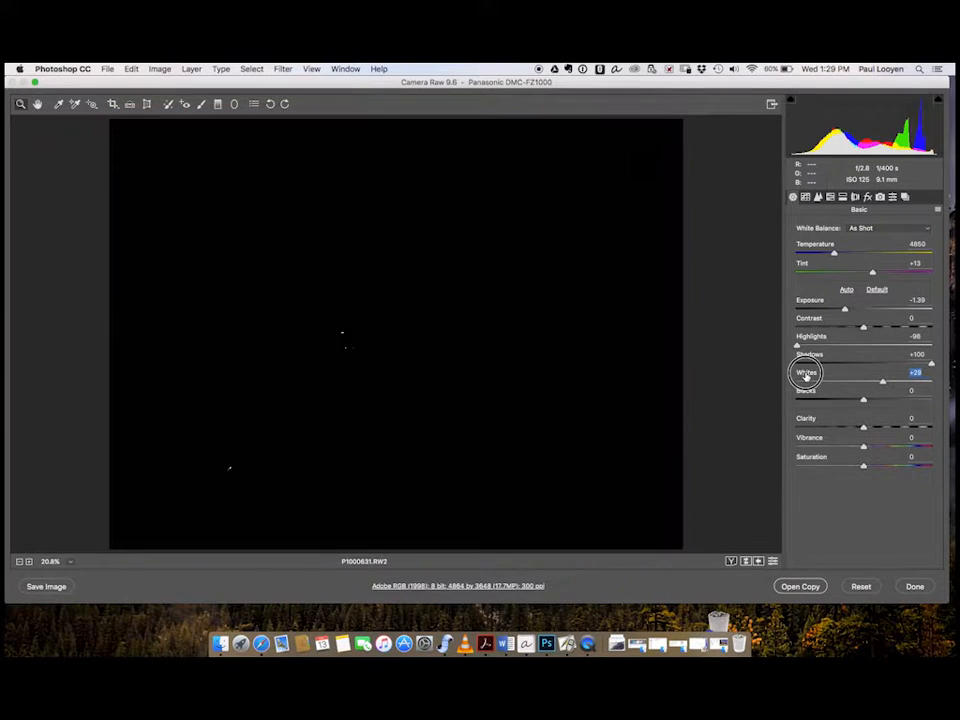
drag(806, 375, 780, 388)
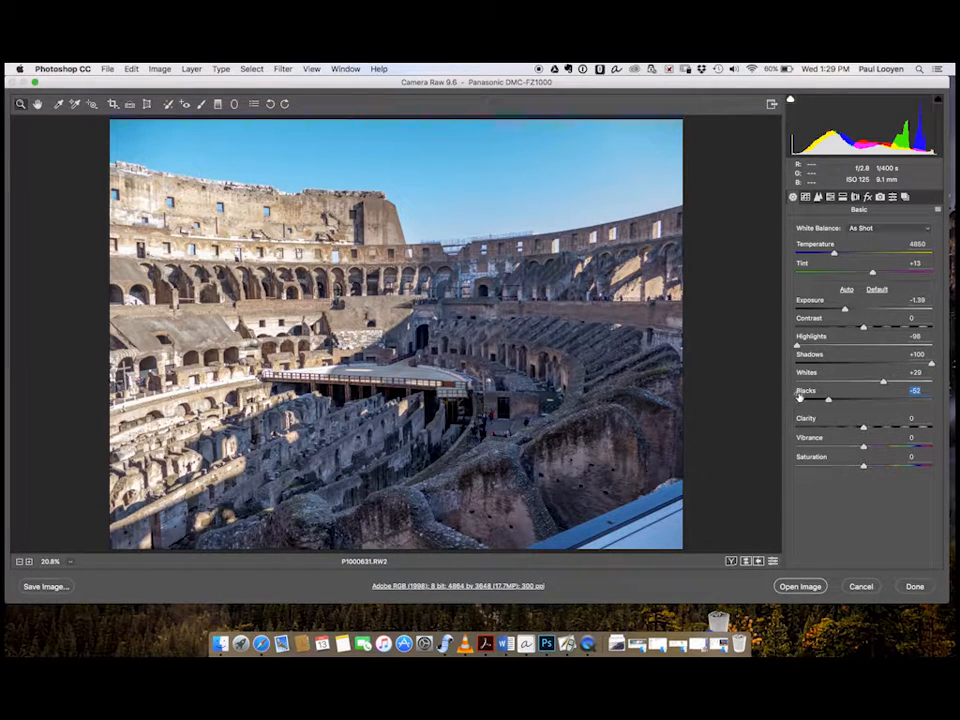
drag(802, 393, 811, 394)
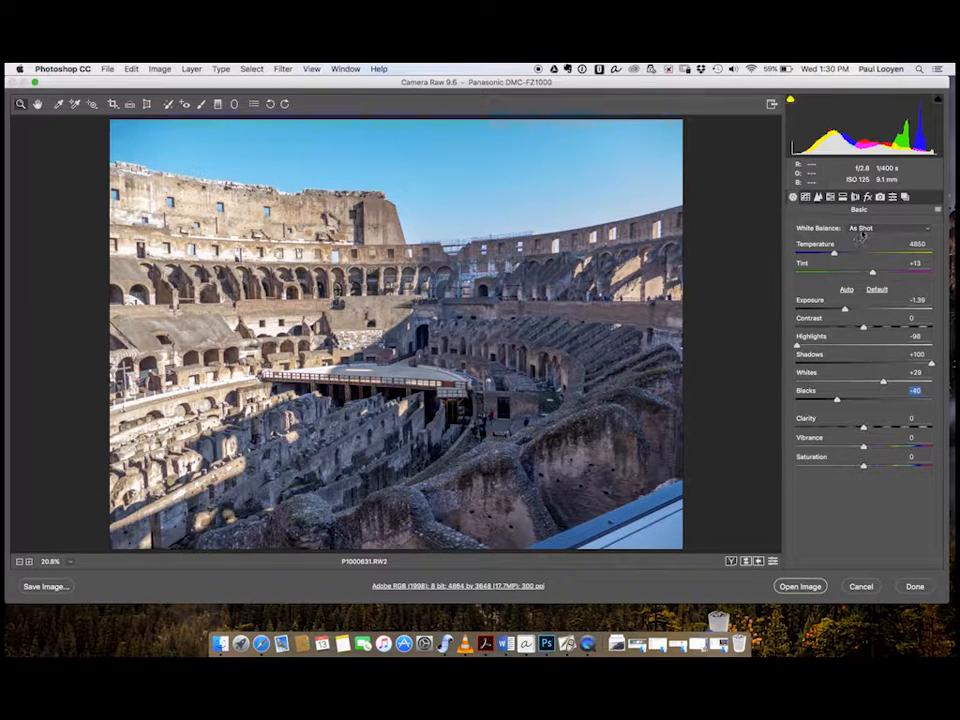
Step: Try the Daylight, Cloudy and Shade white balance presets and set a custom temperature of 6656
click(865, 229)
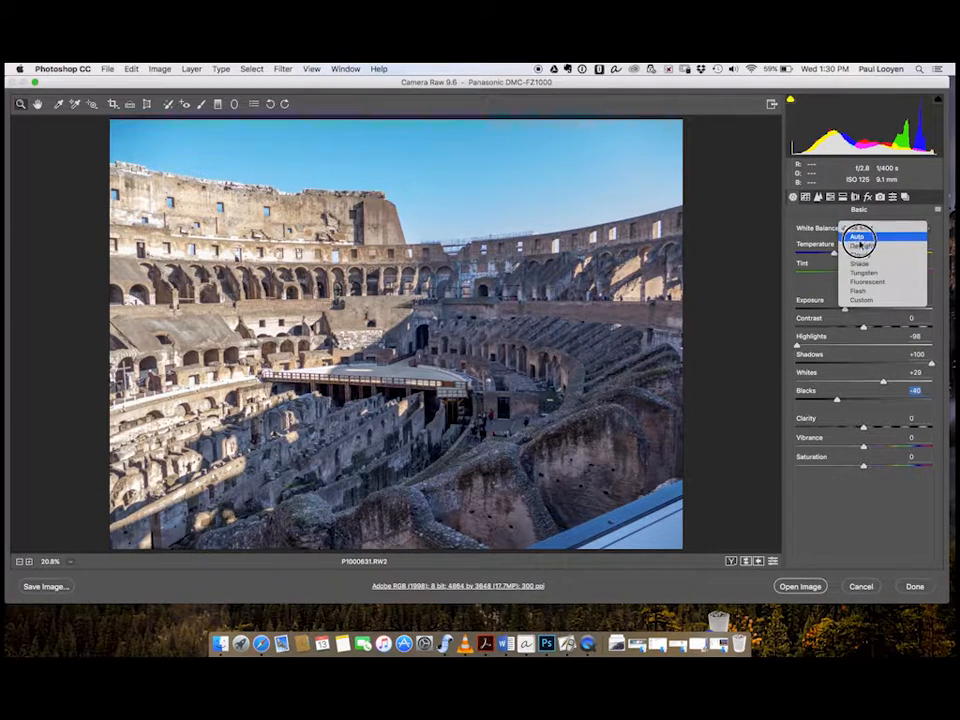
click(860, 245)
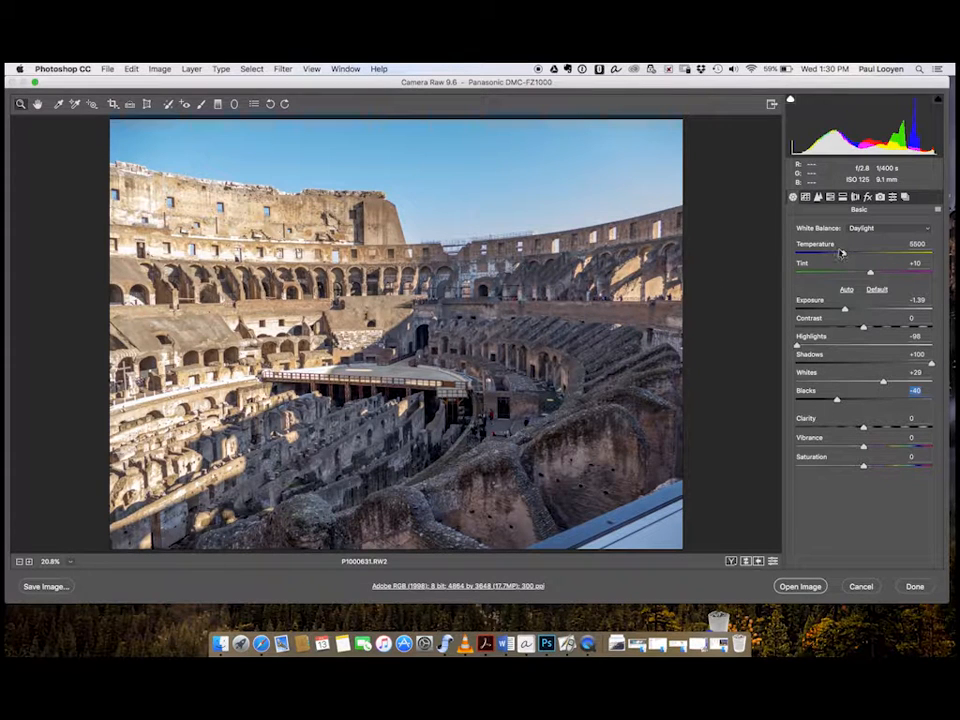
click(872, 229)
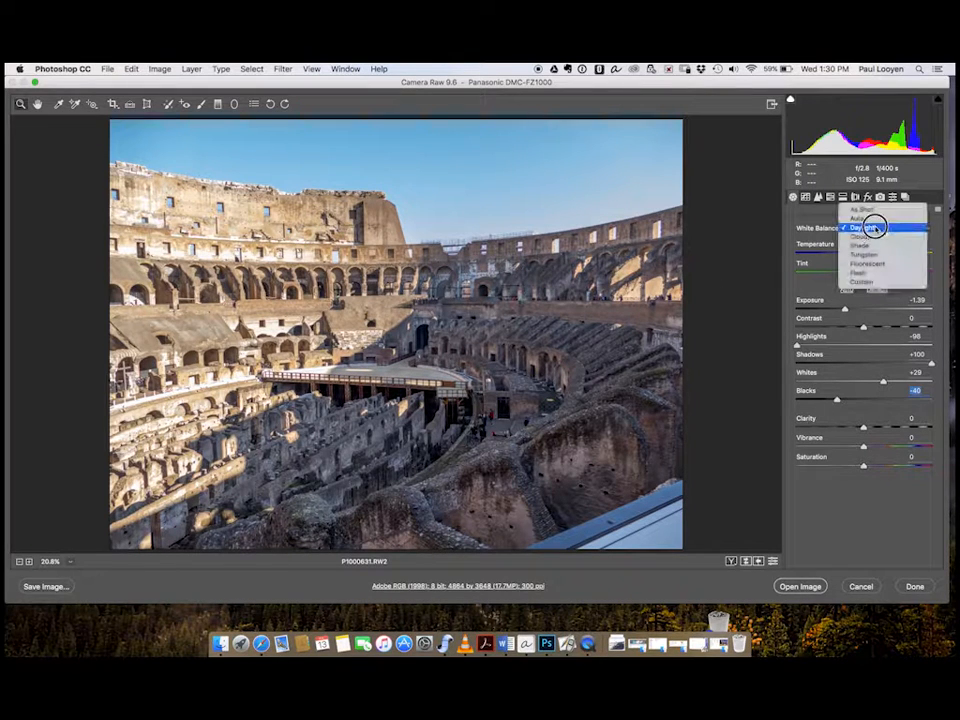
click(867, 248)
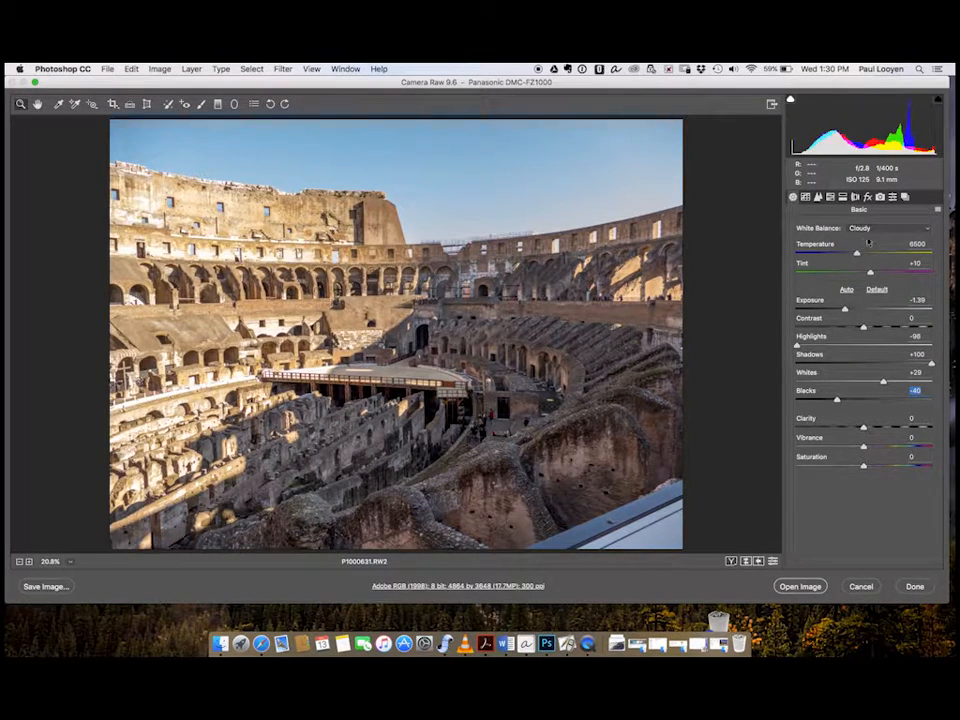
click(868, 228)
click(864, 241)
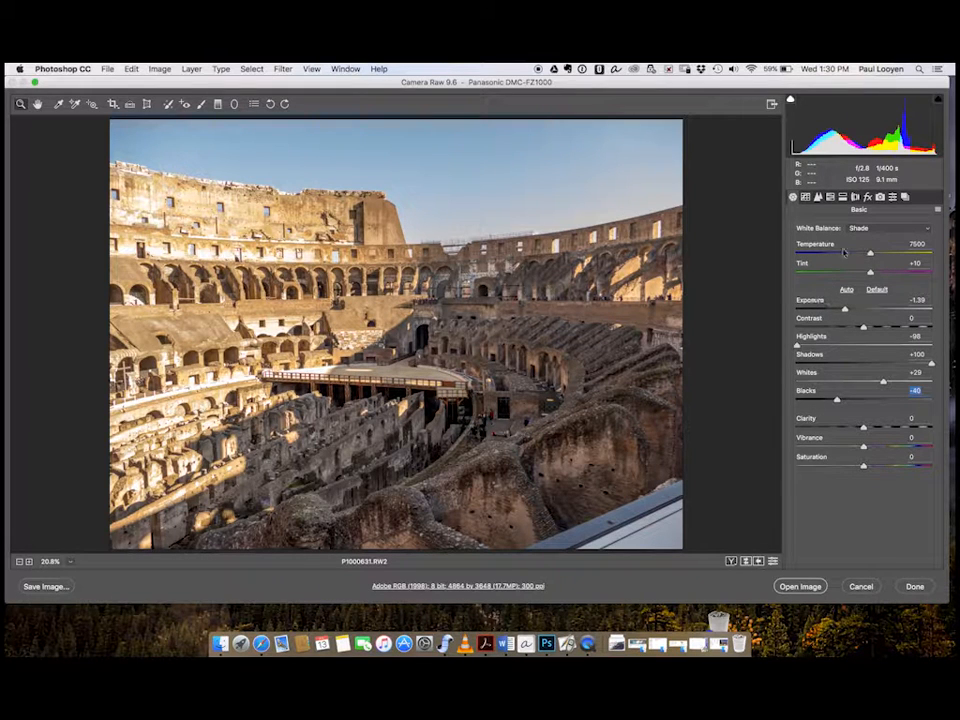
drag(829, 246, 814, 245)
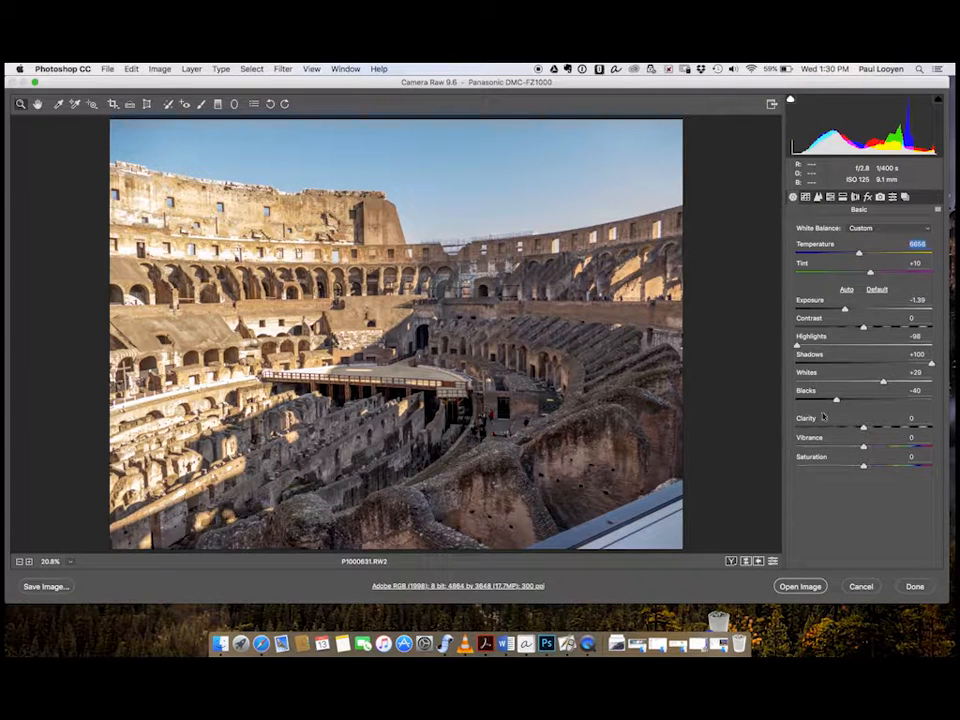
Step: Set the clarity to +6 and the vibrance to +26, and compare the photo with the default settings
drag(803, 423, 819, 441)
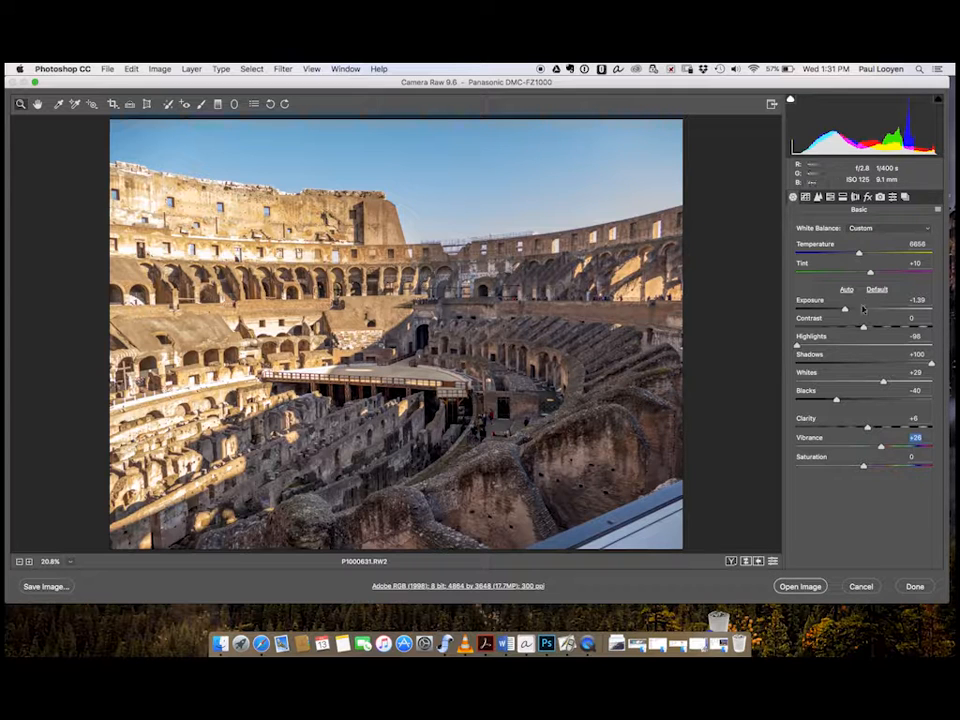
click(773, 563)
click(773, 563)
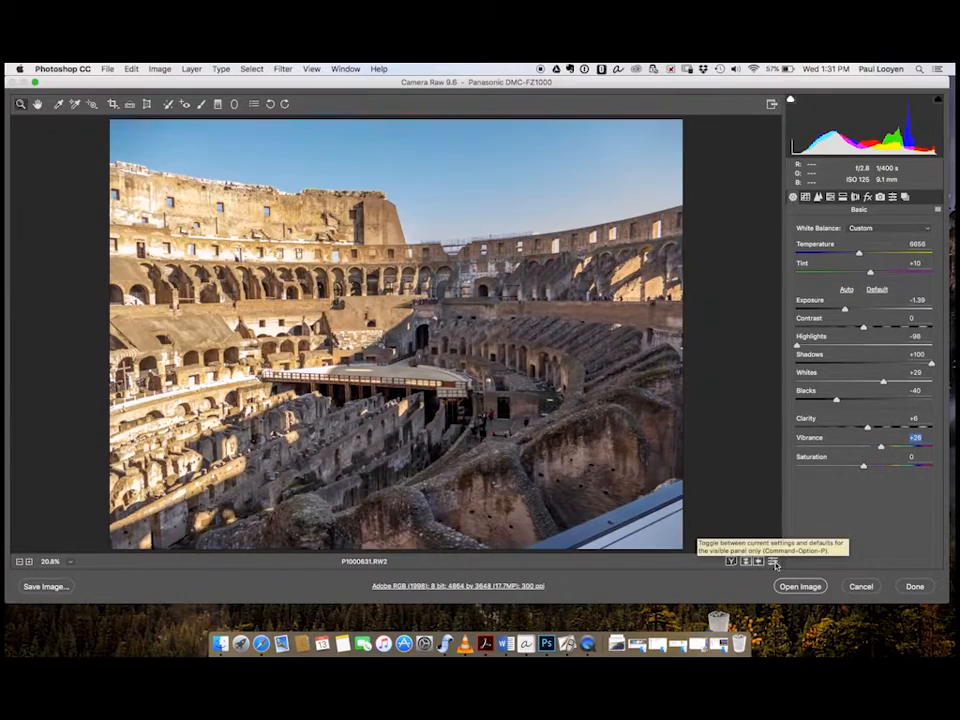
click(774, 564)
click(773, 563)
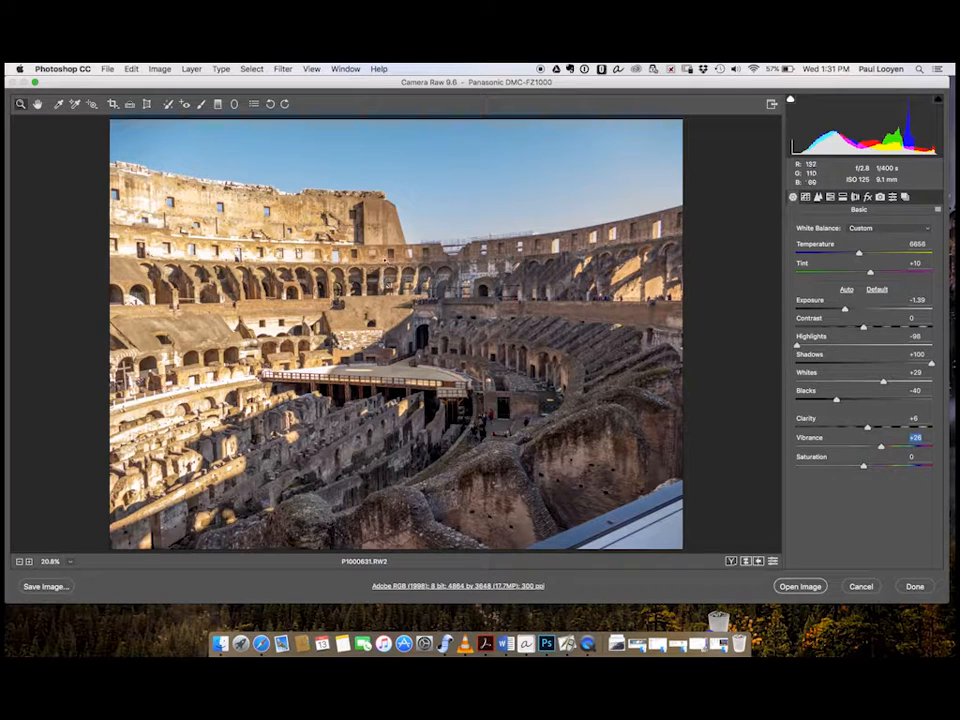
click(130, 105)
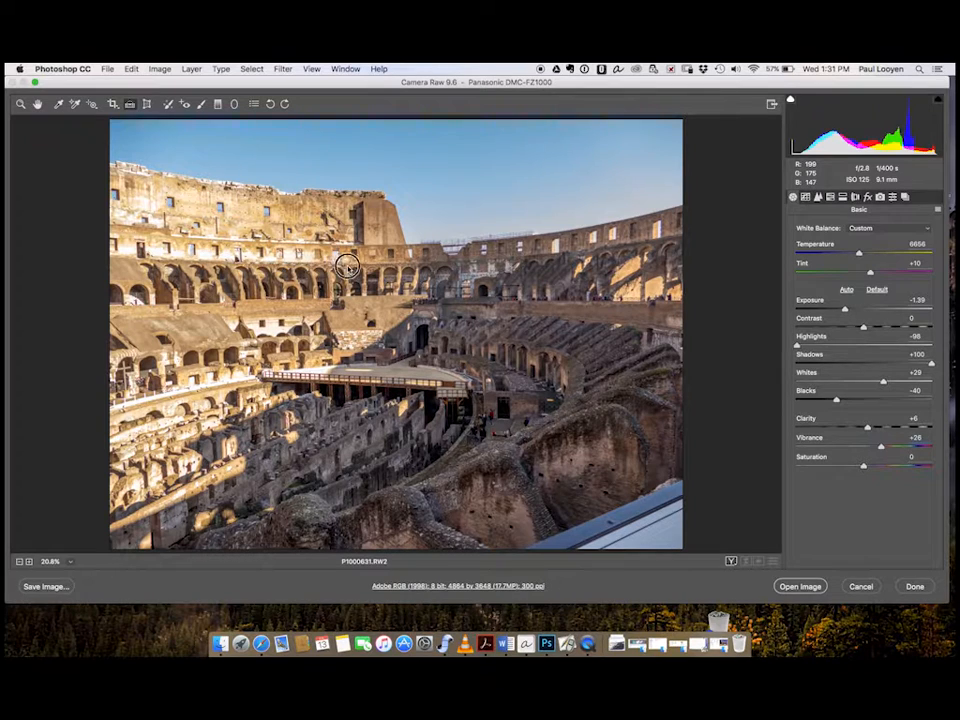
drag(366, 268, 593, 267)
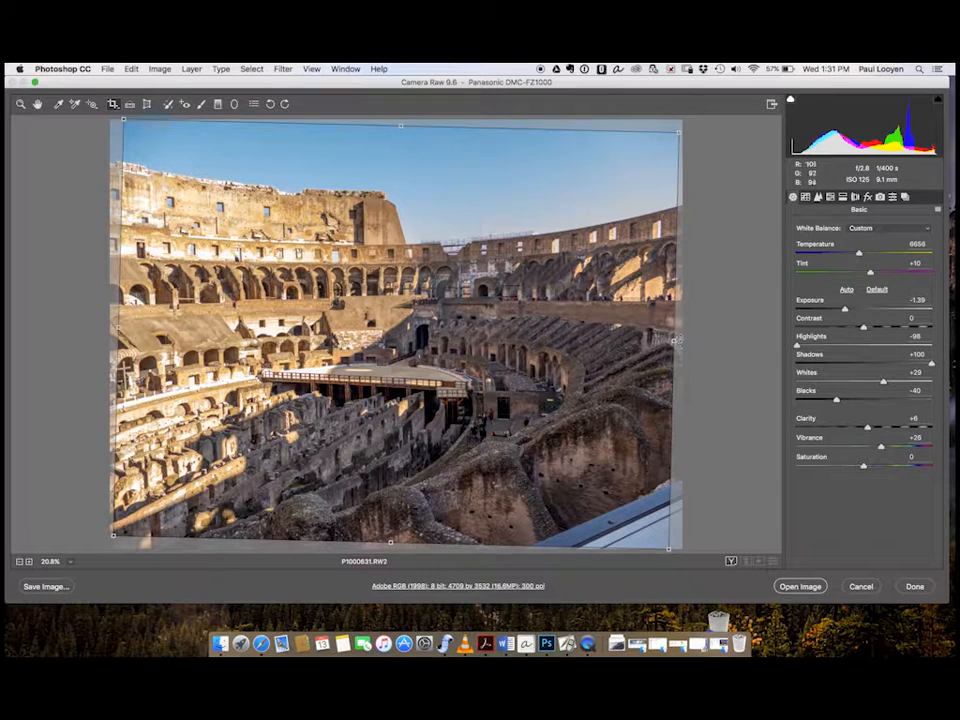
key(Escape)
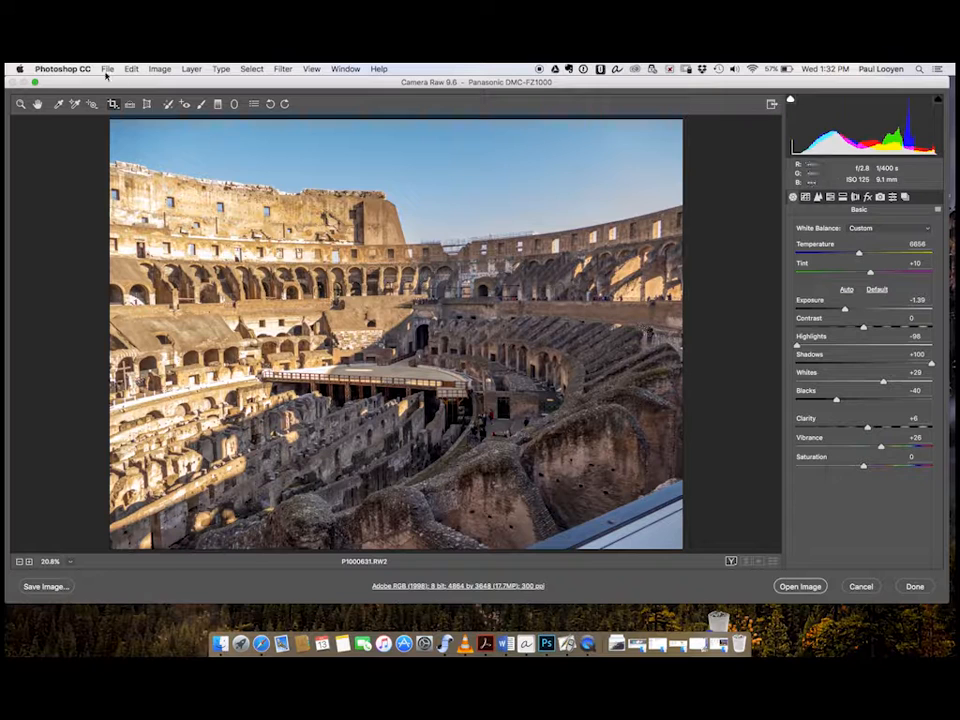
Step: Crop the photo to about 4659 by 3311 pixels, trimming the lower strip and outer edges with a slight clockwise rotation of the crop
drag(176, 266, 477, 326)
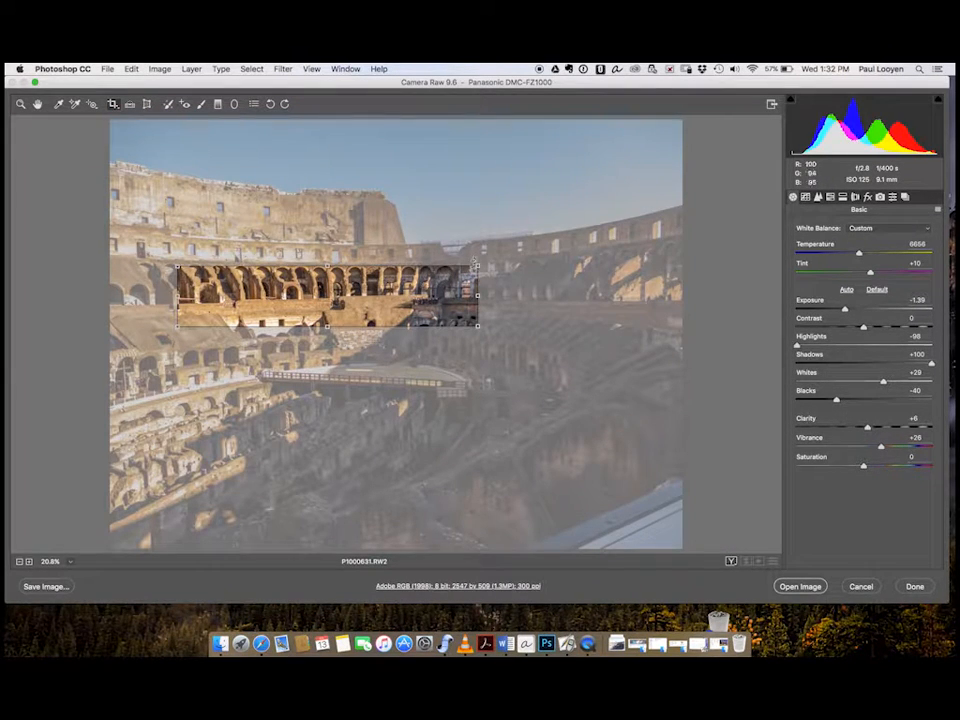
drag(478, 266, 679, 124)
drag(176, 326, 116, 516)
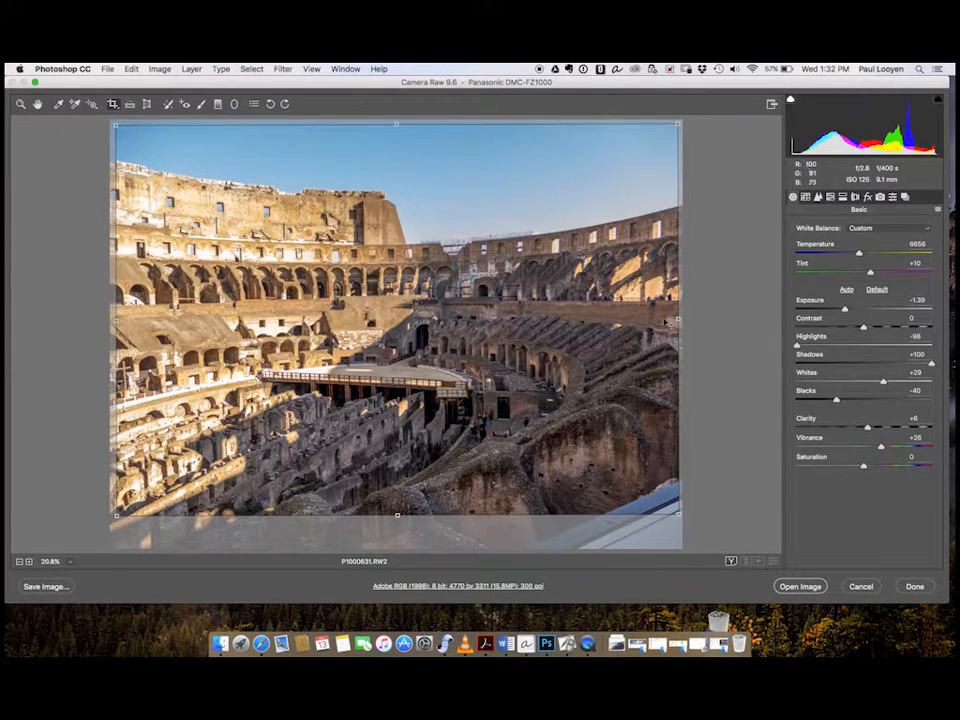
drag(679, 319, 672, 324)
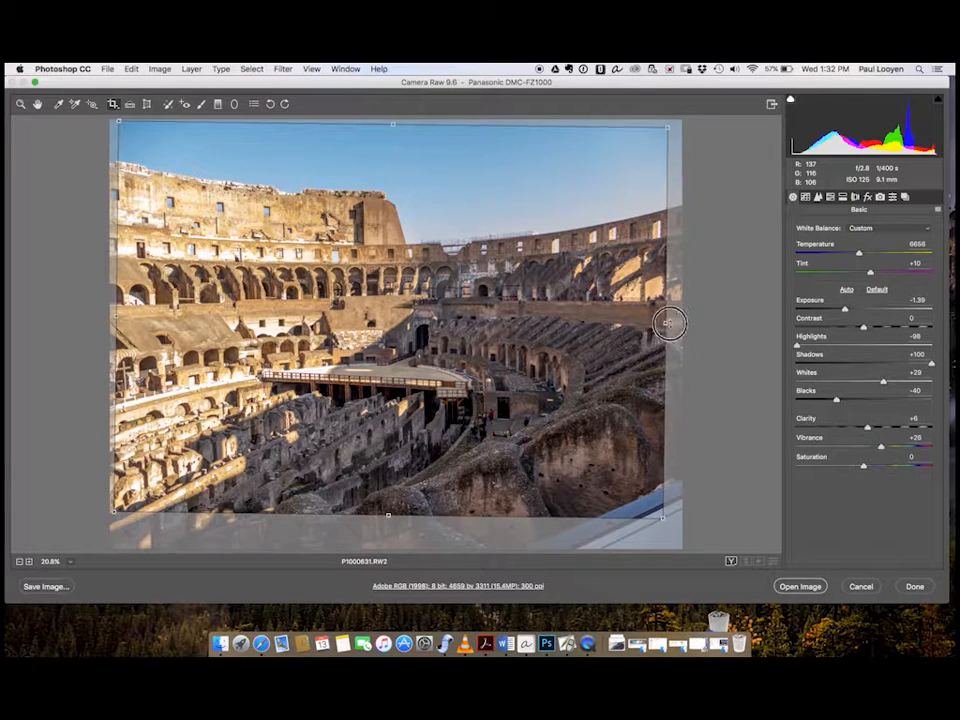
drag(670, 322, 669, 323)
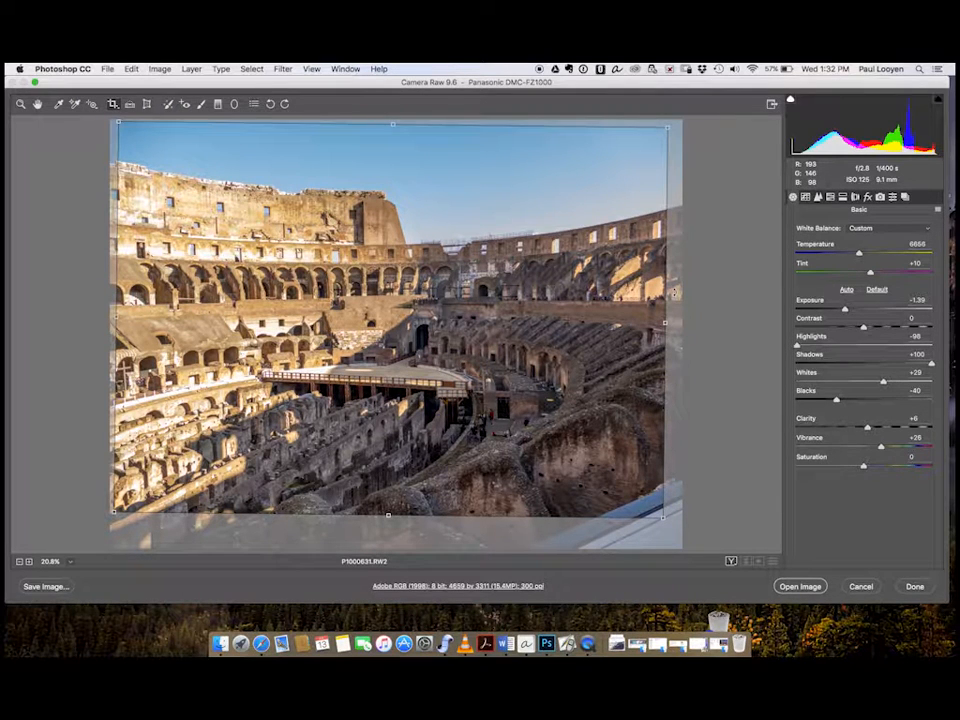
key(Return)
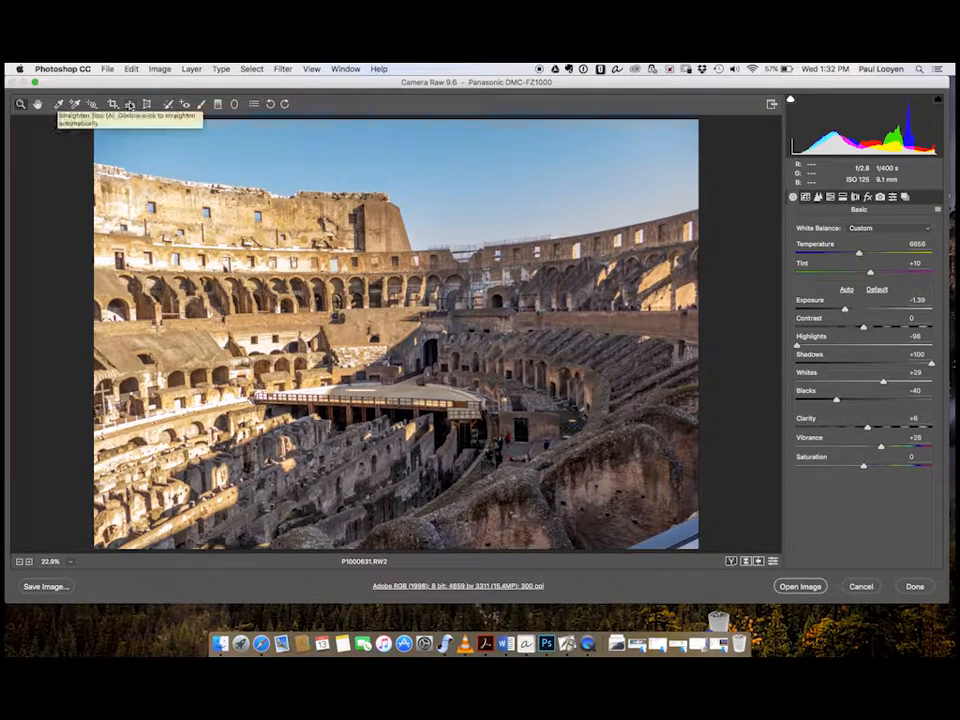
Step: Re-straighten the cropped photo with the Straighten tool and compare the applied result with the default settings
click(130, 105)
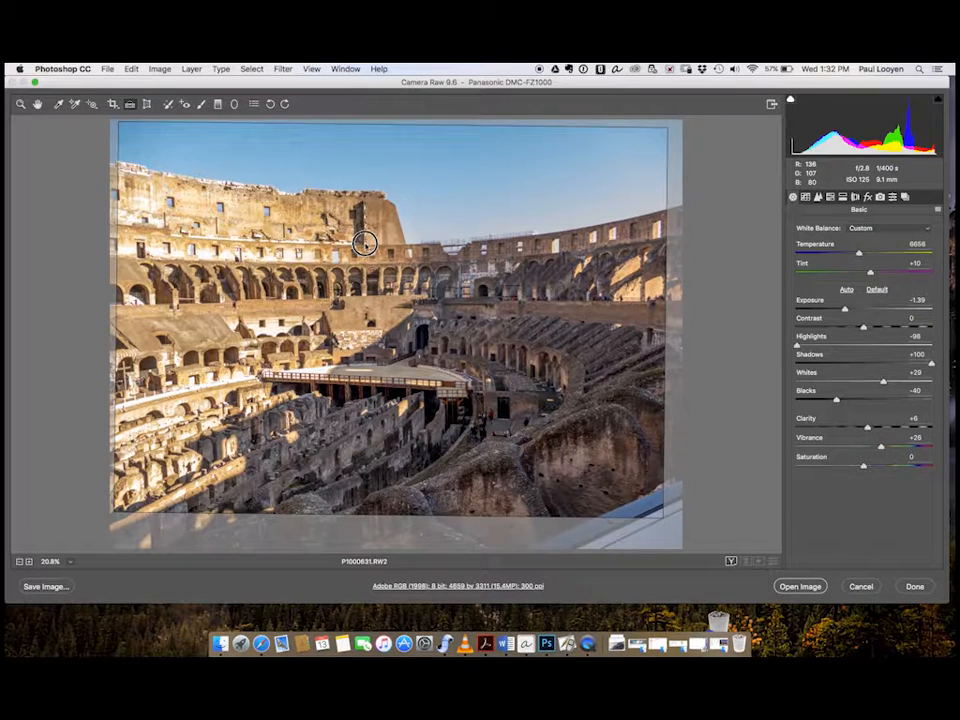
key(c)
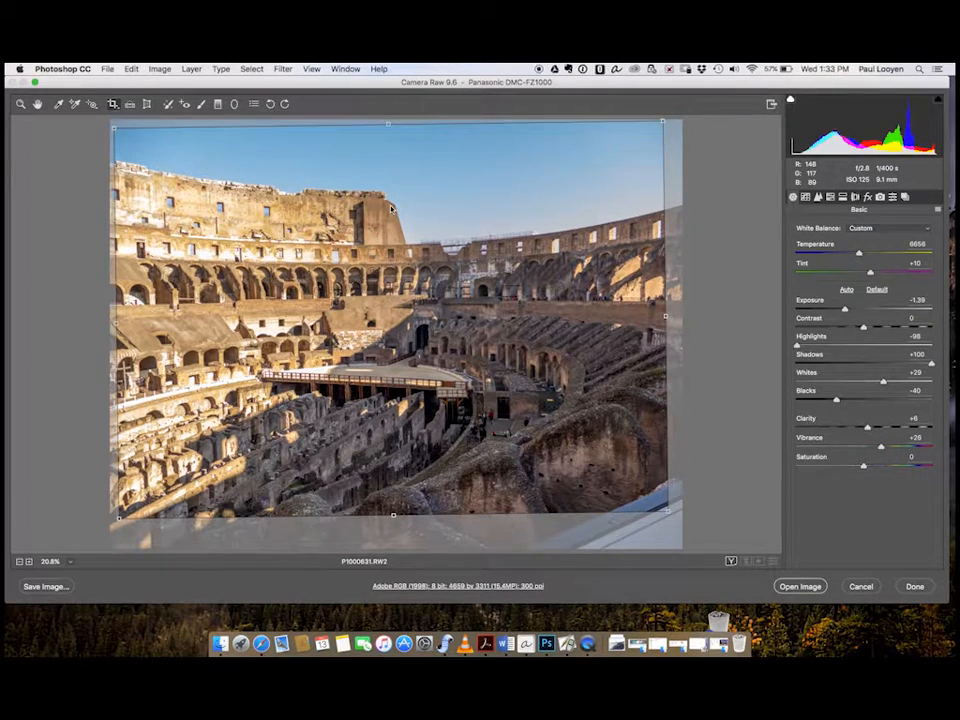
key(Return)
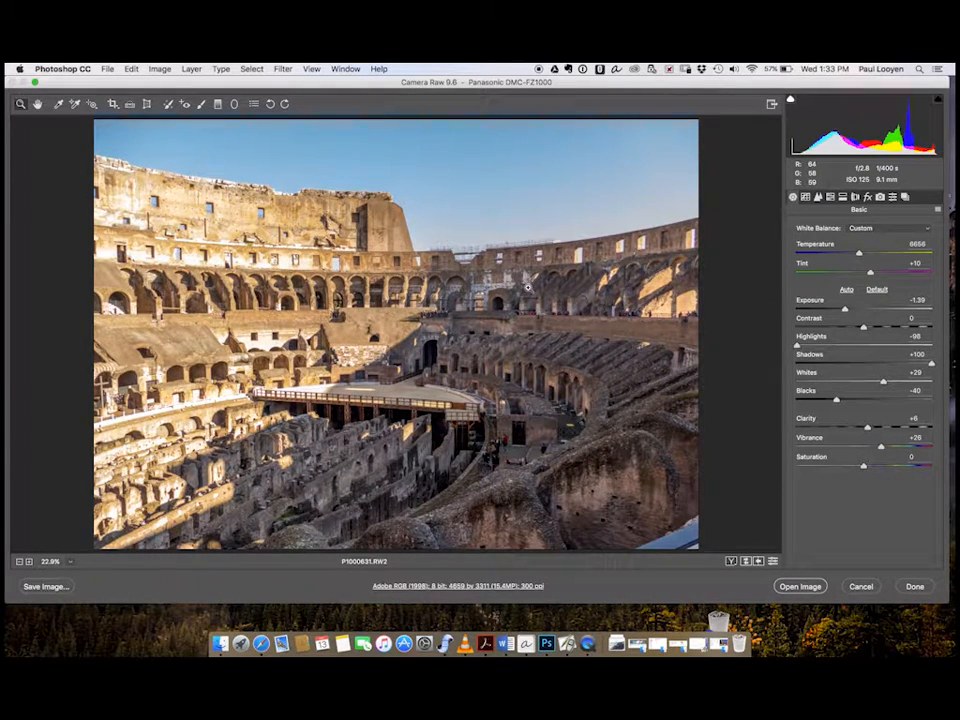
click(773, 562)
click(773, 562)
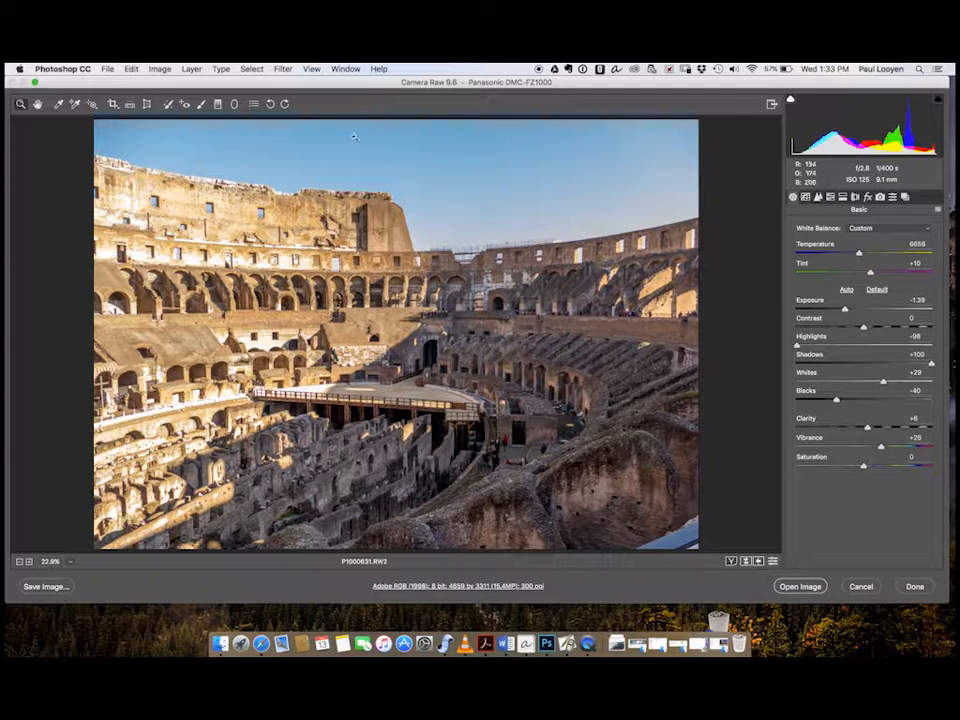
Step: Add a graduated filter with temperature -25, running from the sky down to the upper tier of arches
click(218, 104)
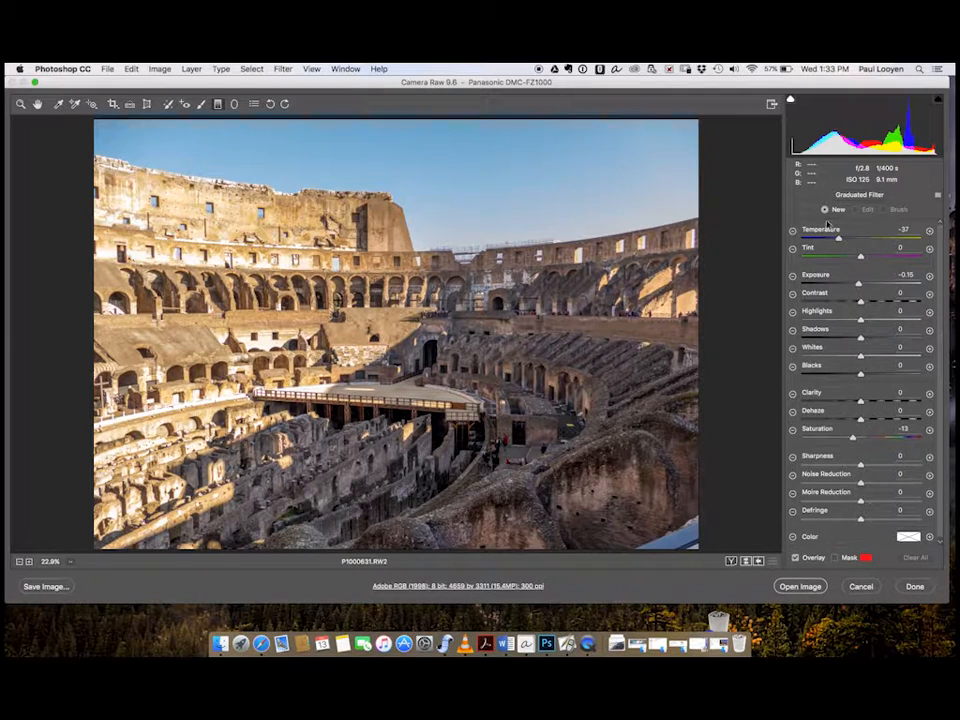
click(793, 232)
drag(461, 156, 455, 266)
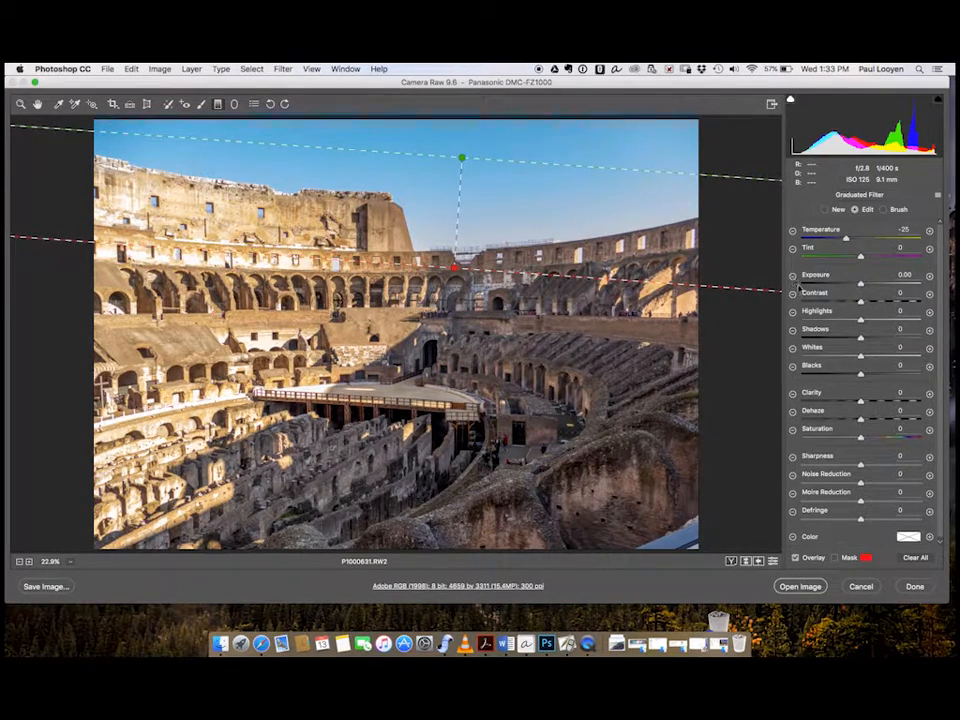
Step: Set the graduated filter's temperature to -56, tint to +21, highlights to -28 and saturation to -44
mouse_move(824, 230)
mouse_down()
mouse_move(797, 228)
mouse_move(814, 226)
mouse_move(810, 247)
mouse_move(855, 253)
mouse_move(776, 242)
mouse_move(826, 252)
mouse_up()
drag(817, 314, 805, 310)
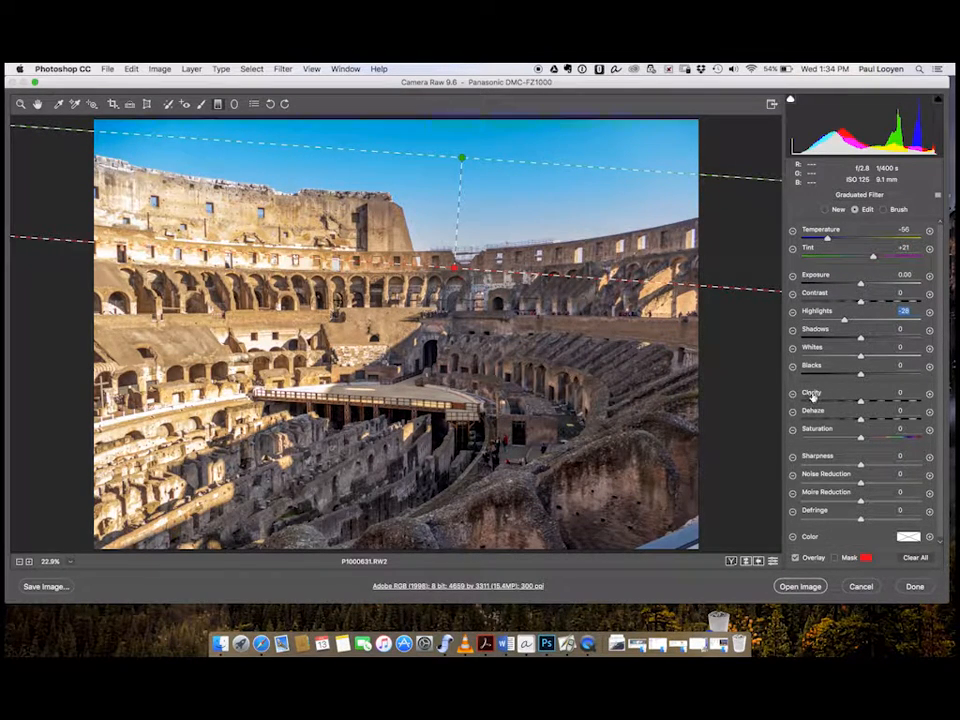
drag(811, 428, 793, 430)
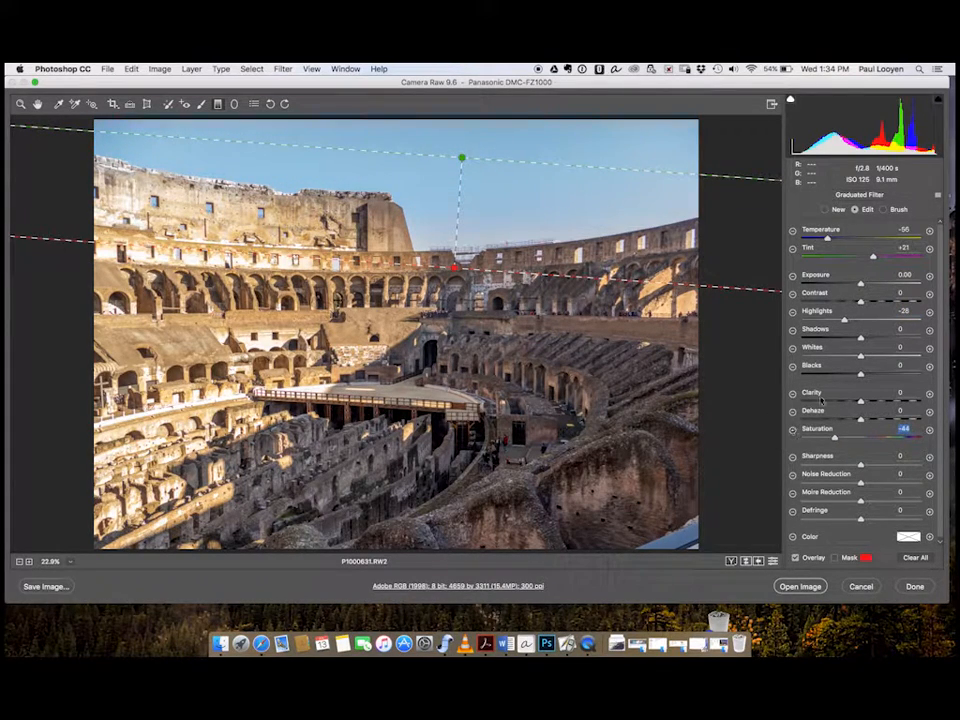
Step: Set the graduated filter's exposure to -0.79 and compare the filtered sky with the default settings
mouse_move(826, 277)
mouse_down()
mouse_move(814, 274)
mouse_move(816, 283)
mouse_up()
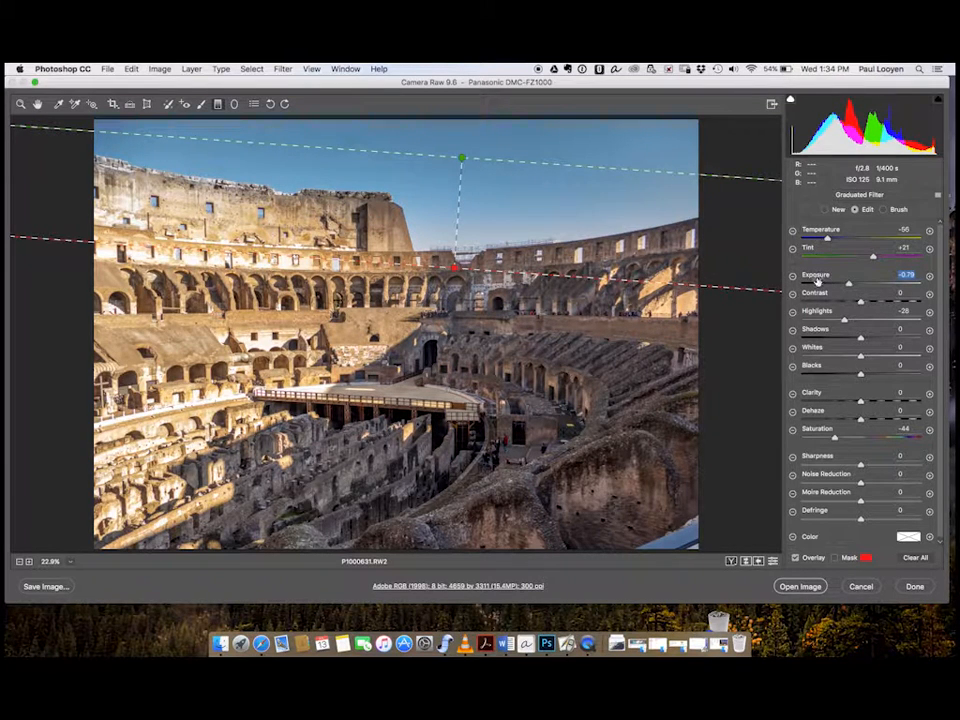
click(773, 564)
click(773, 564)
click(773, 564)
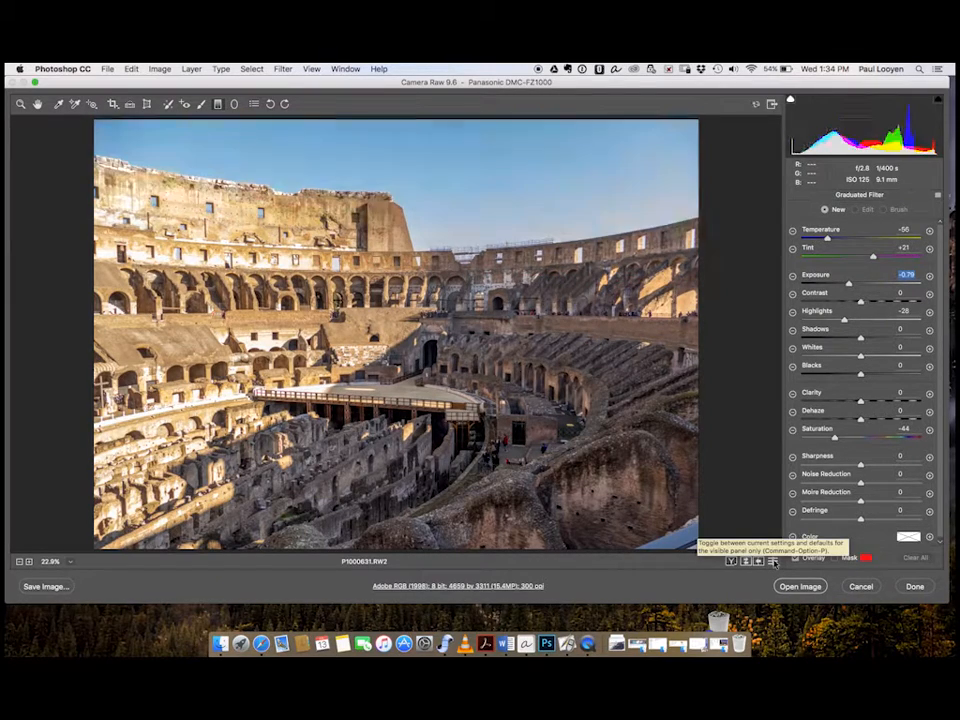
click(773, 563)
click(773, 563)
click(773, 563)
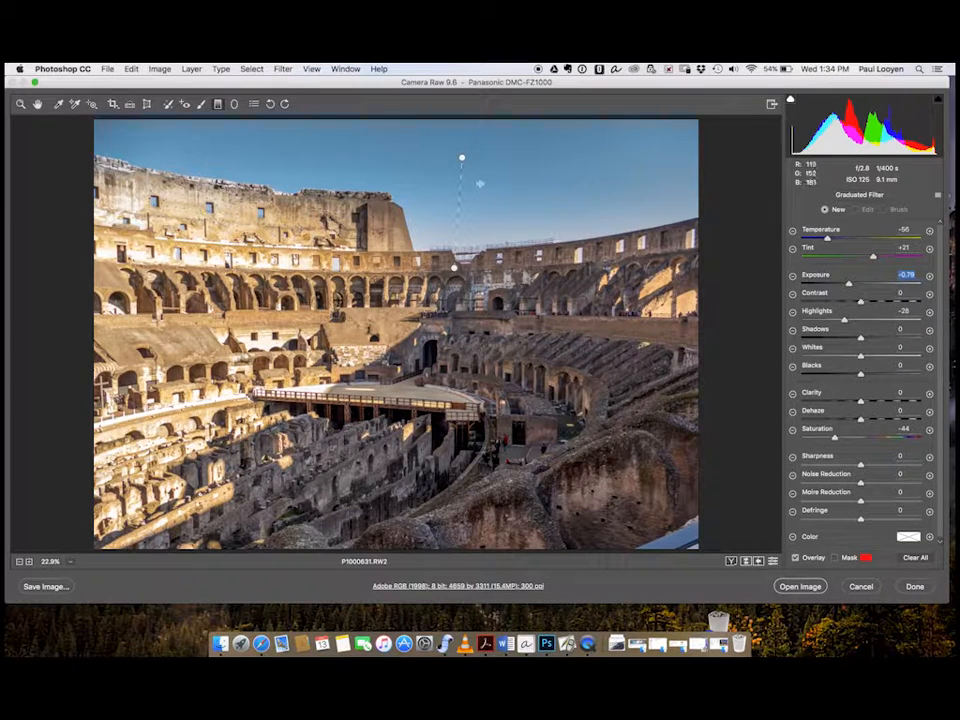
Step: Examine the graduated filter's coverage with its mask overlay in brush mode, and compare the filtered photo with the default settings
click(462, 159)
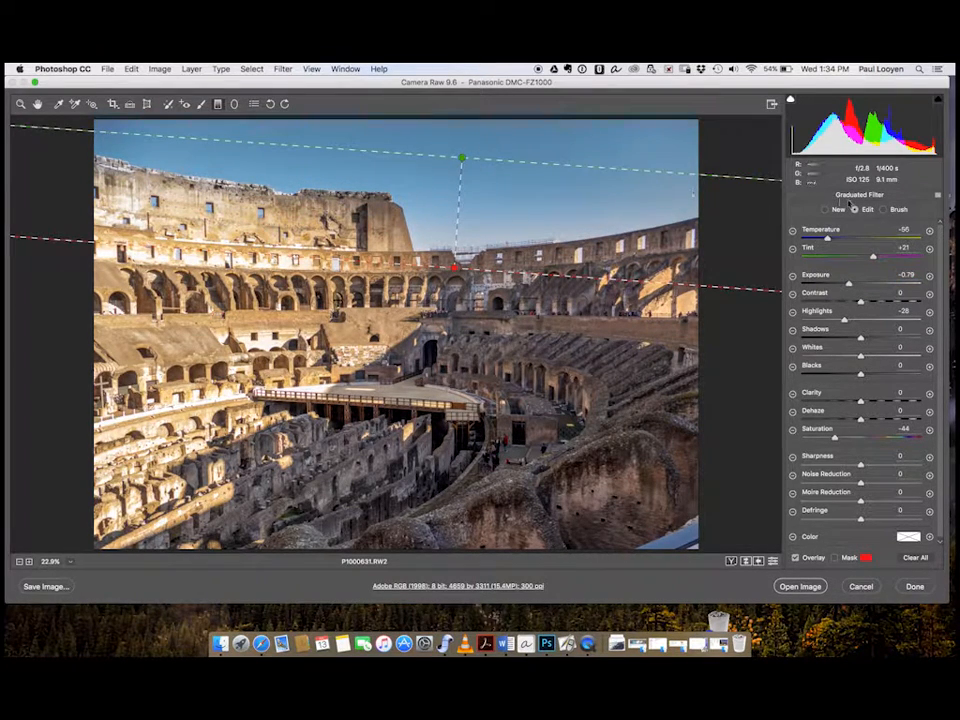
click(883, 210)
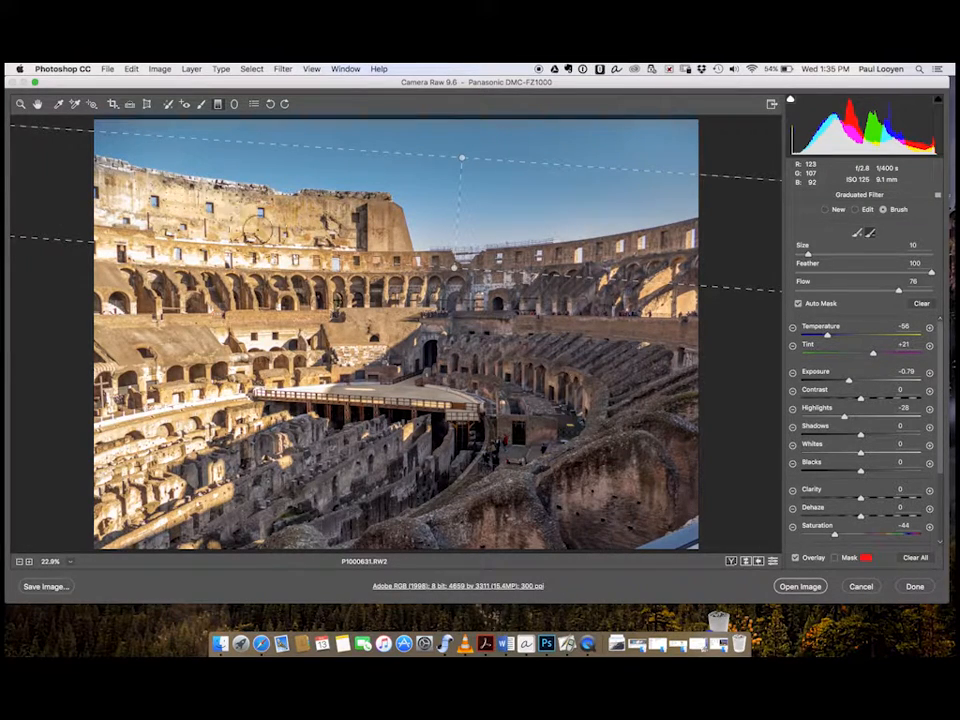
click(836, 558)
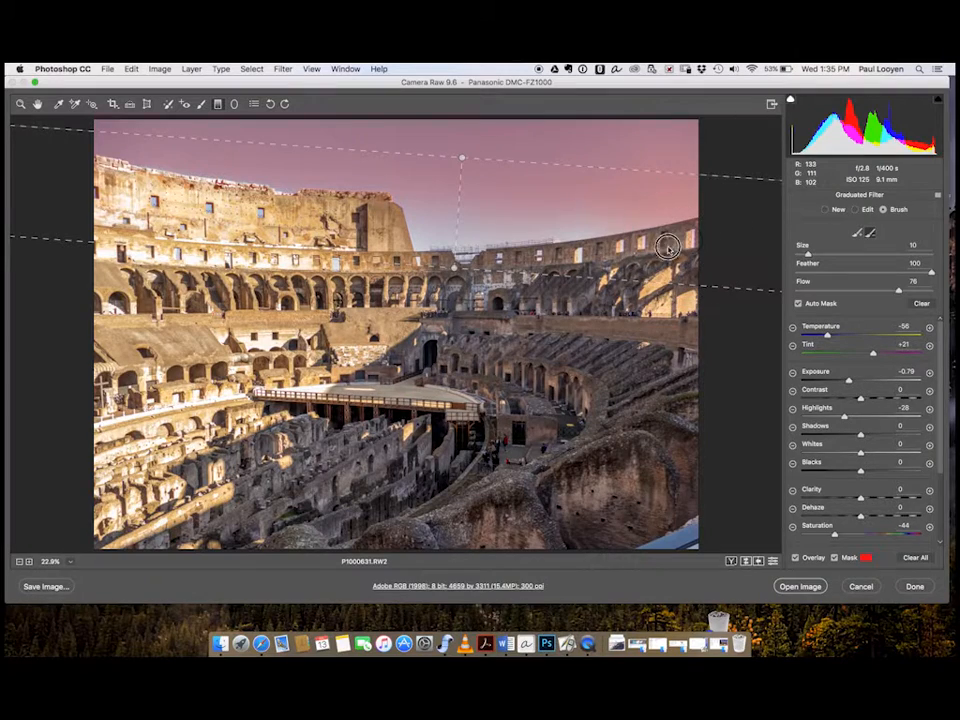
click(835, 559)
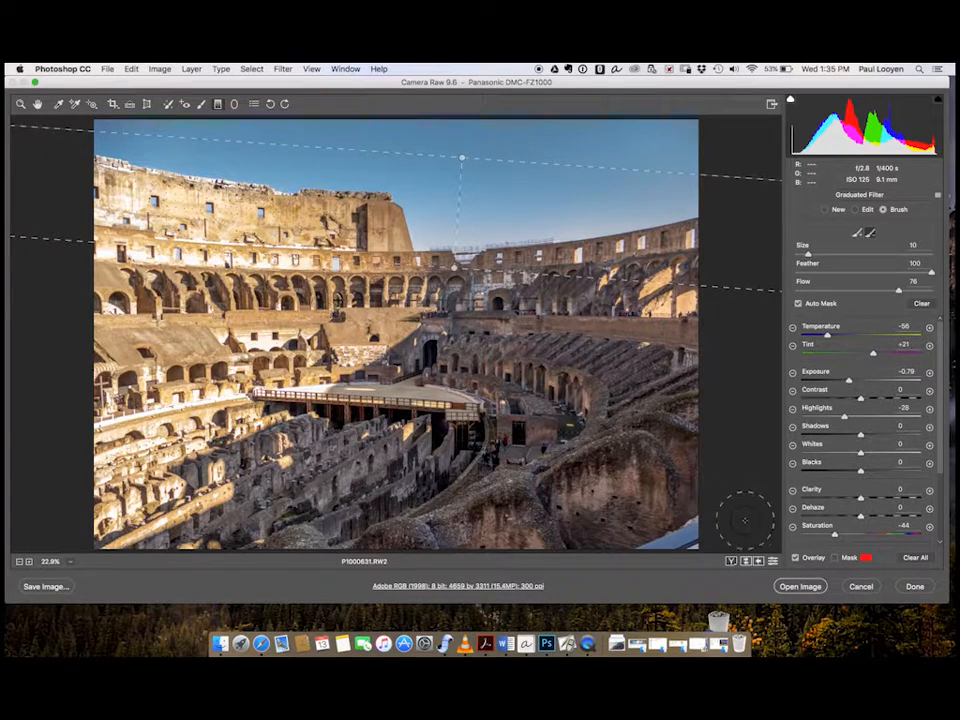
click(773, 562)
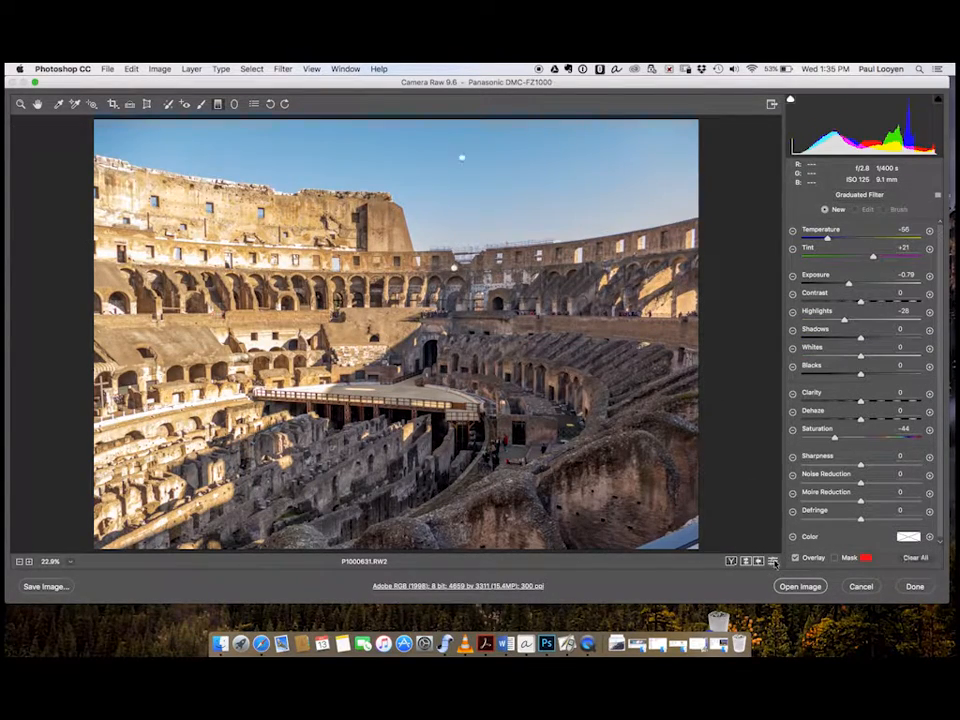
click(775, 562)
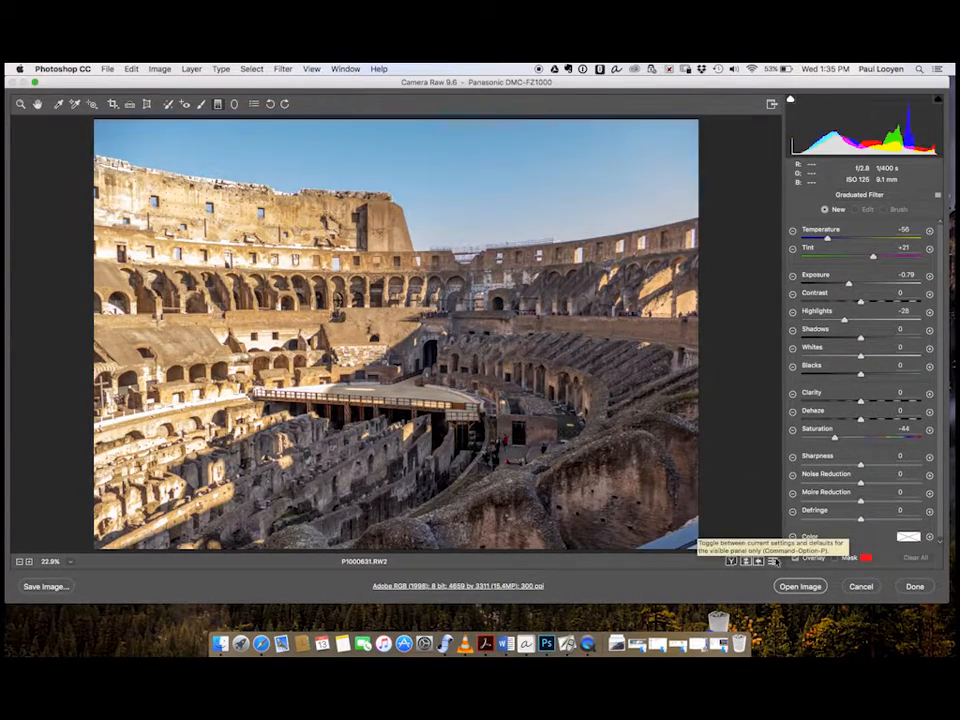
click(775, 562)
click(775, 562)
click(775, 562)
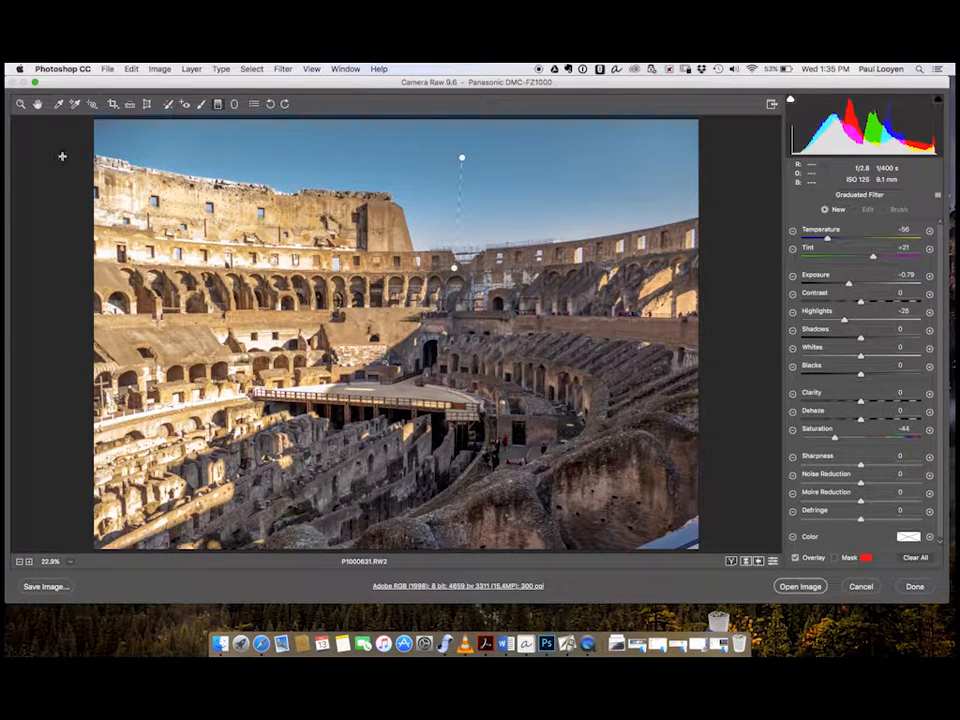
Step: Sharpen the photo with an amount of 43 and masking of 88, finishing with a small adjustment of the amount
click(20, 104)
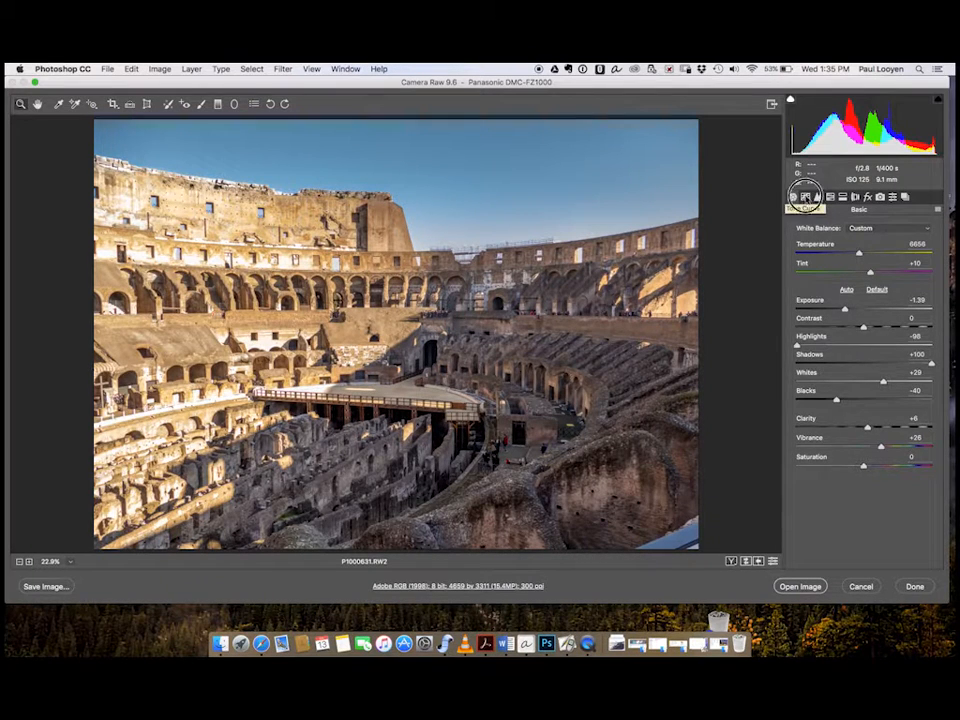
click(806, 199)
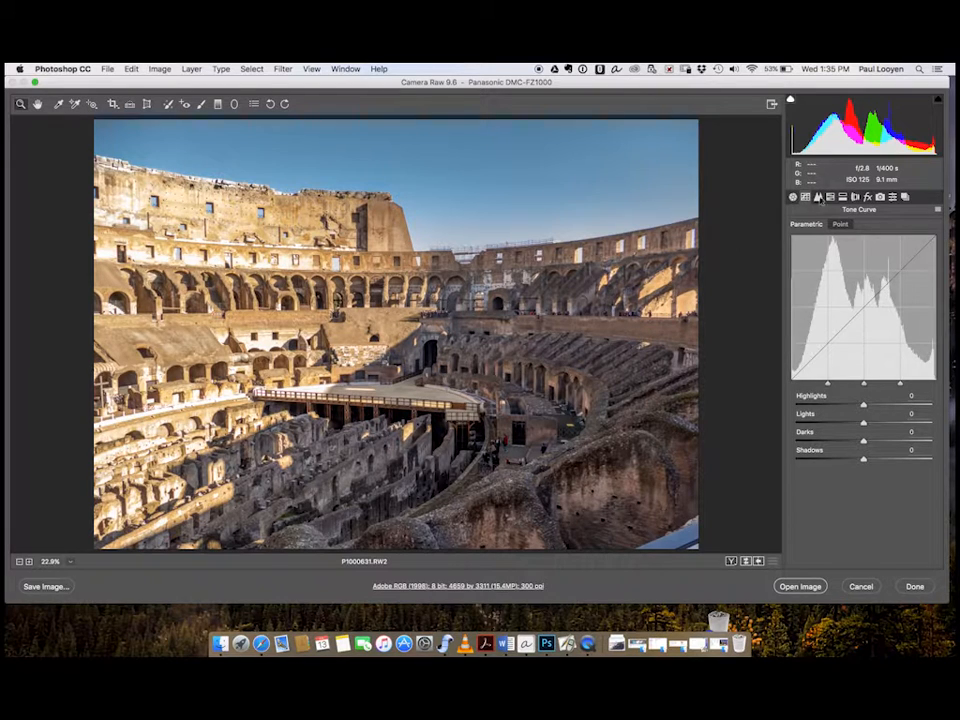
click(818, 197)
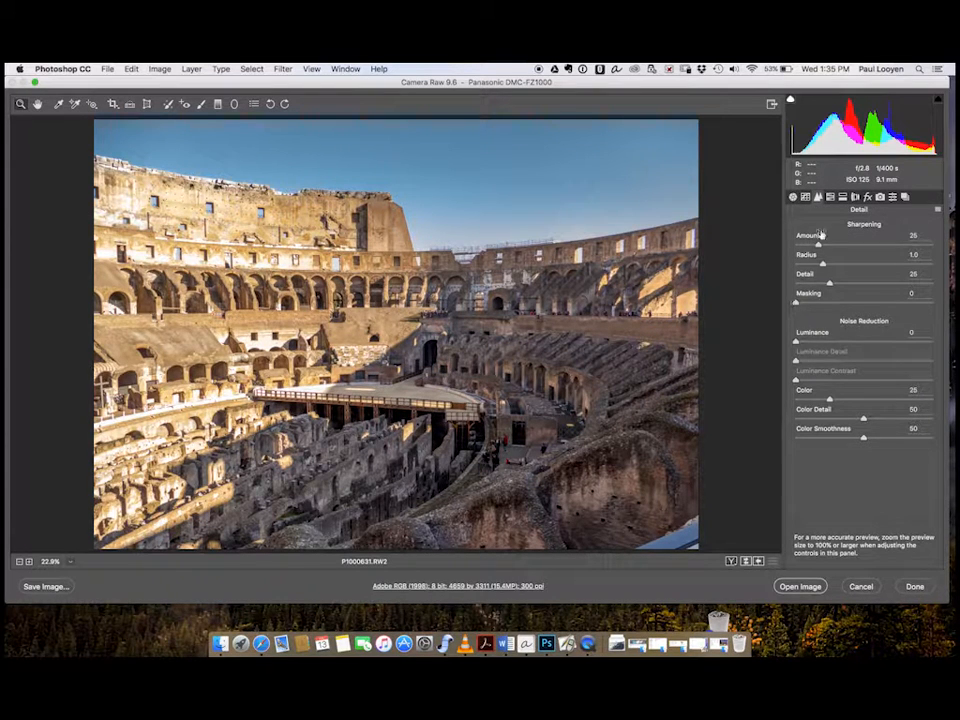
drag(810, 240, 822, 237)
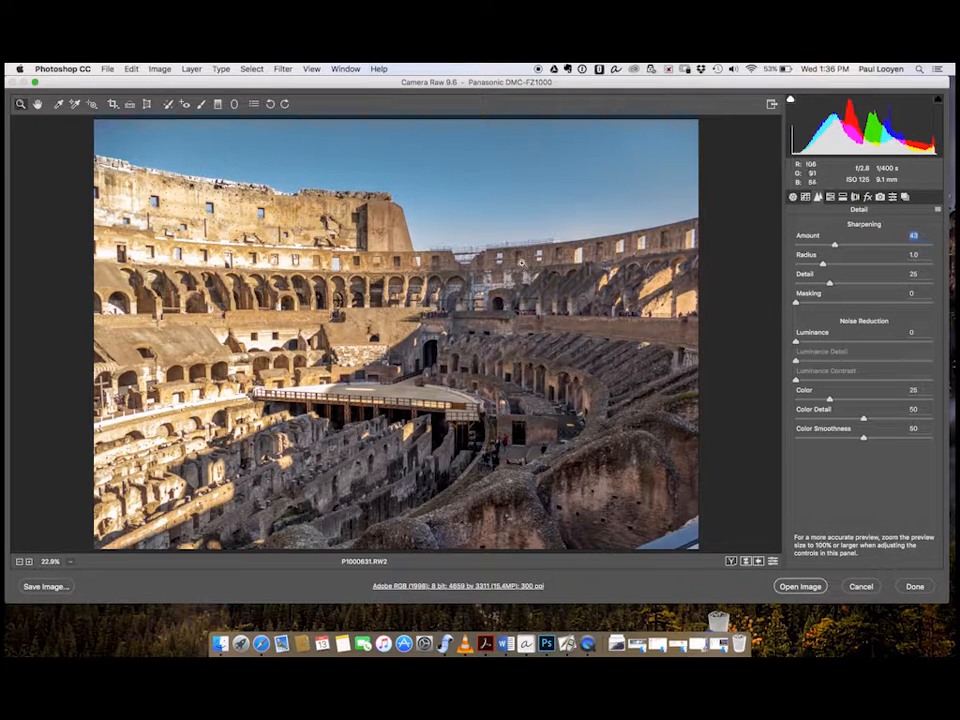
click(808, 293)
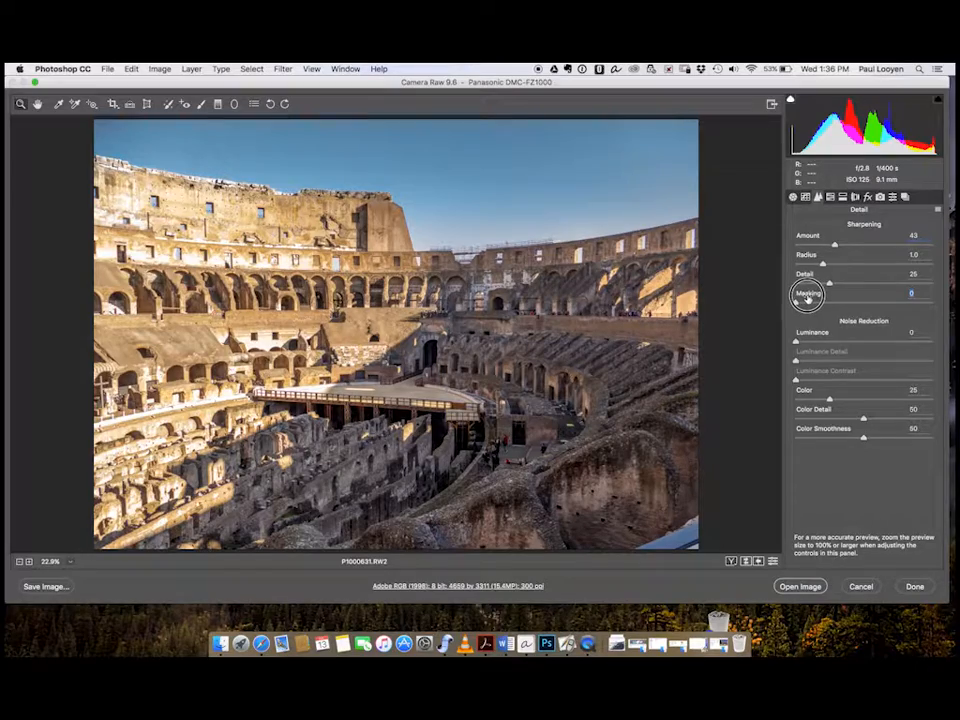
drag(808, 293, 851, 300)
drag(851, 299, 857, 300)
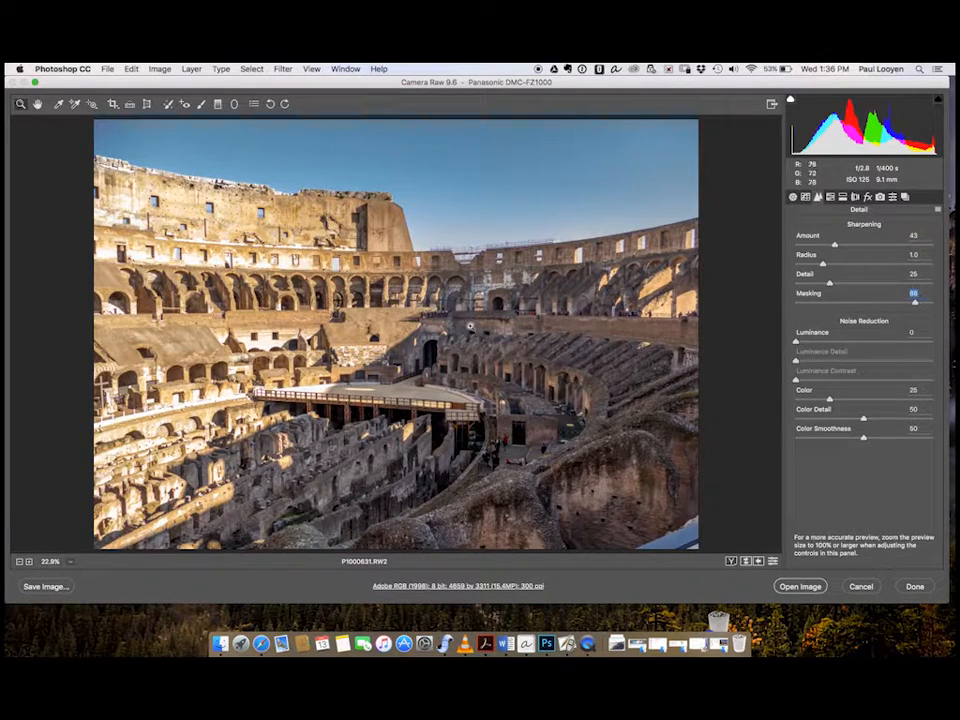
mouse_move(805, 236)
mouse_down()
mouse_move(818, 237)
mouse_move(810, 236)
mouse_up()
Step: Turn on Remove Chromatic Aberration and Enable Profile Corrections in the lens corrections
click(830, 198)
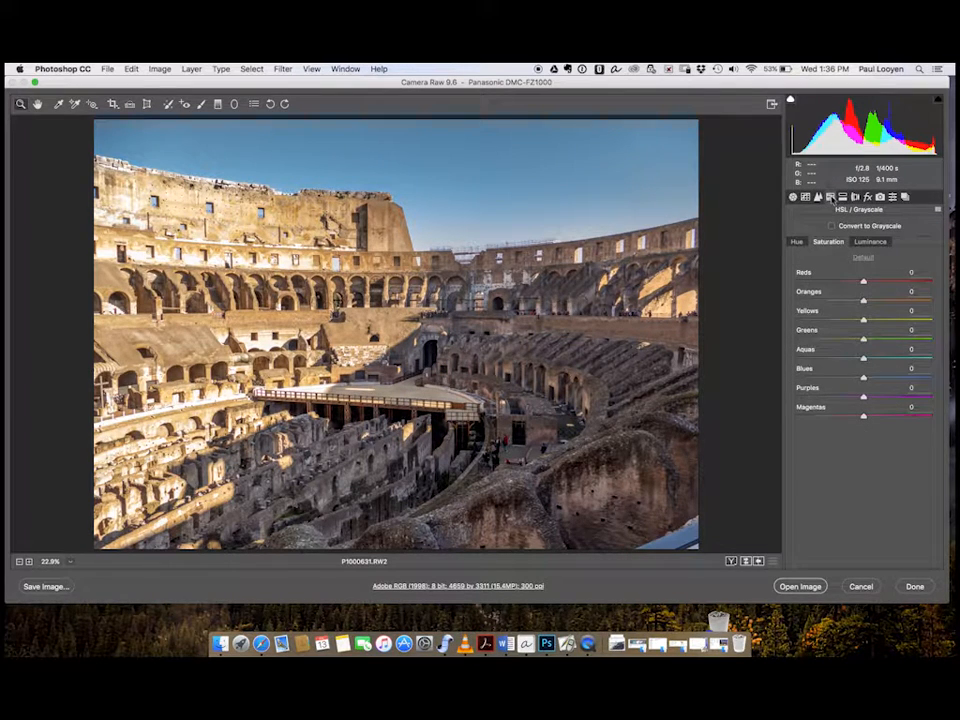
click(842, 198)
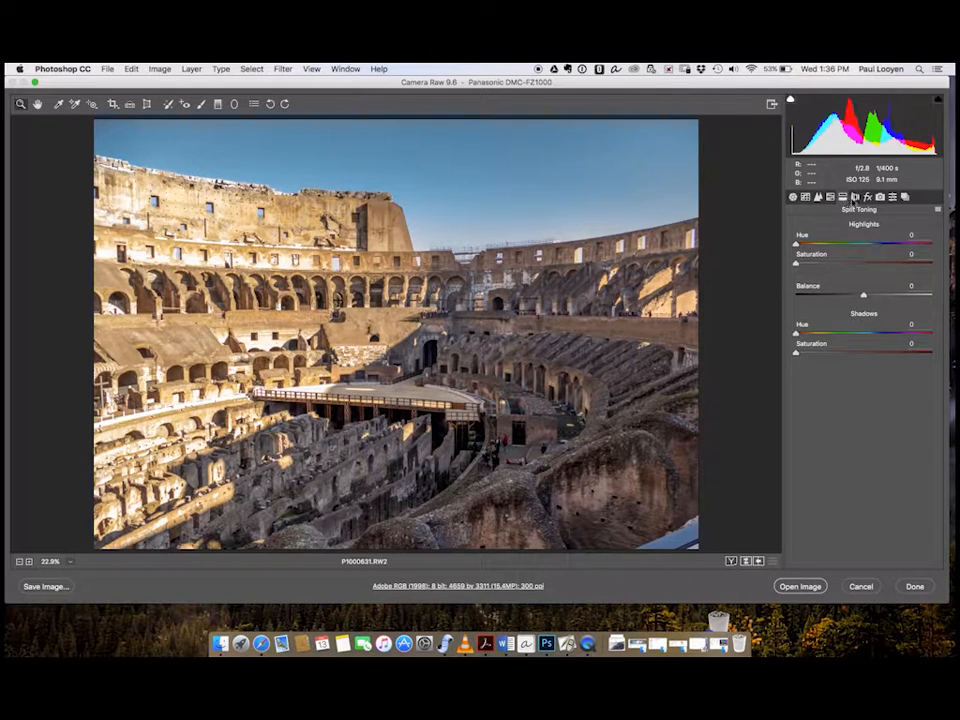
click(854, 198)
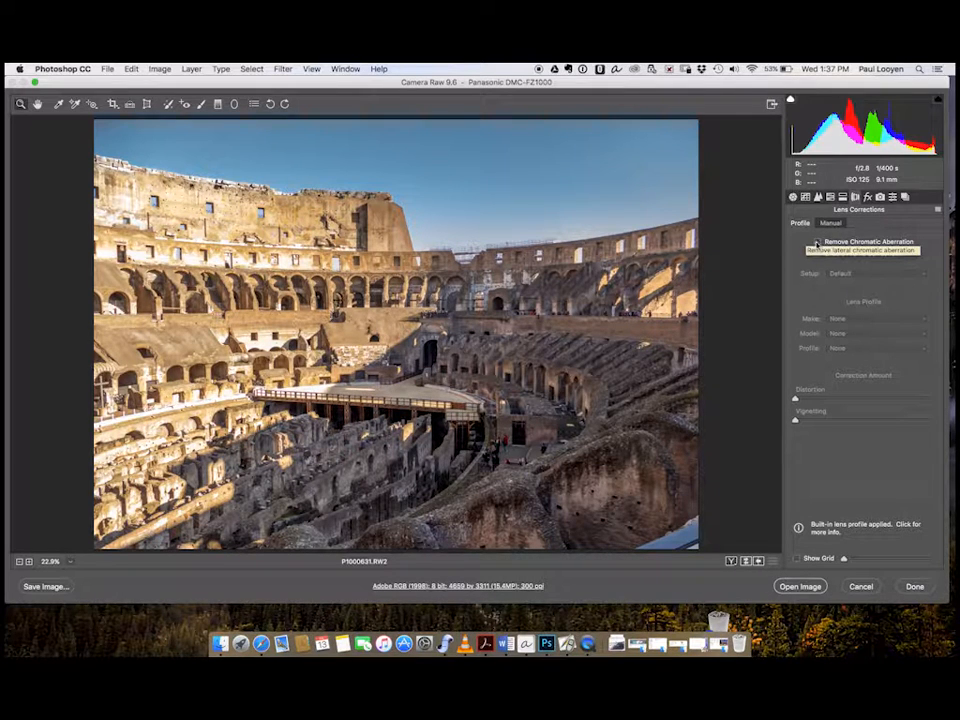
click(817, 243)
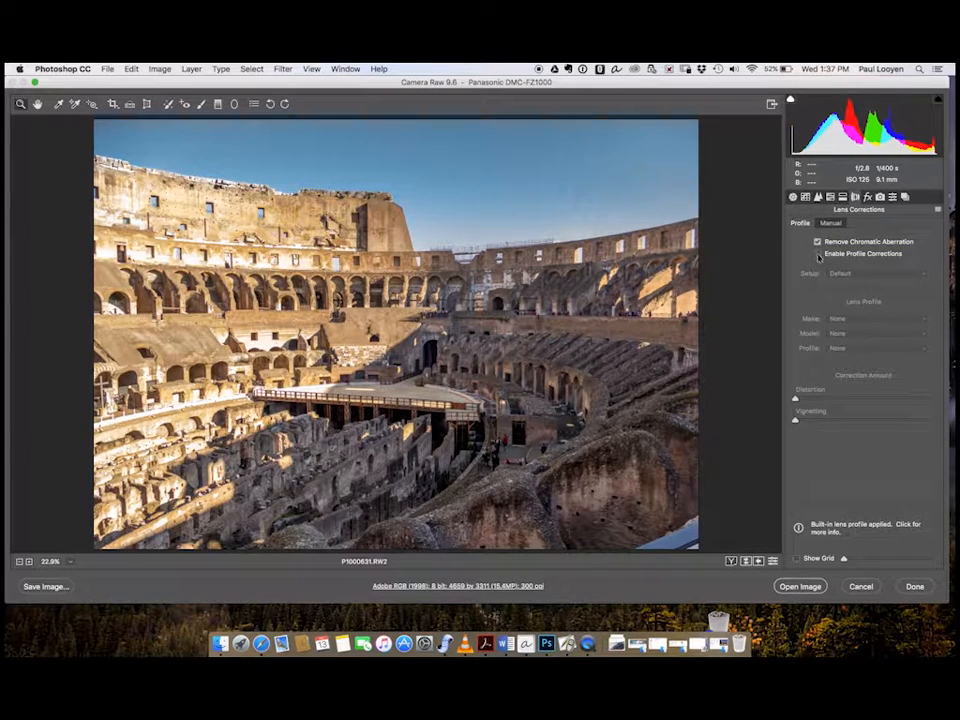
click(818, 254)
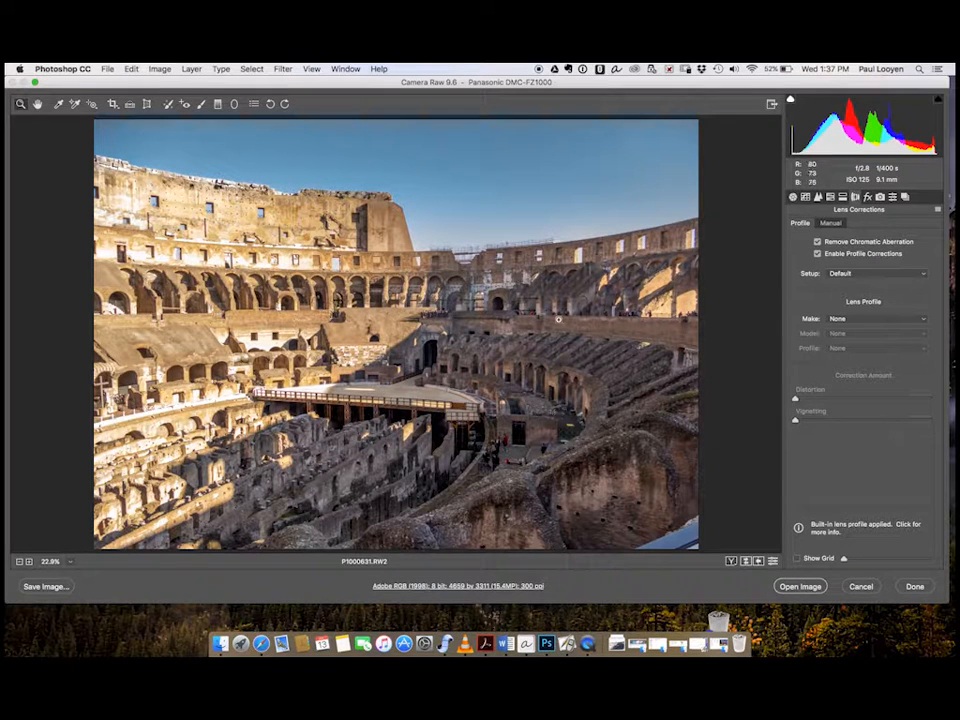
Step: Add a dark post-crop vignette with amount -22 and feather 78
click(868, 198)
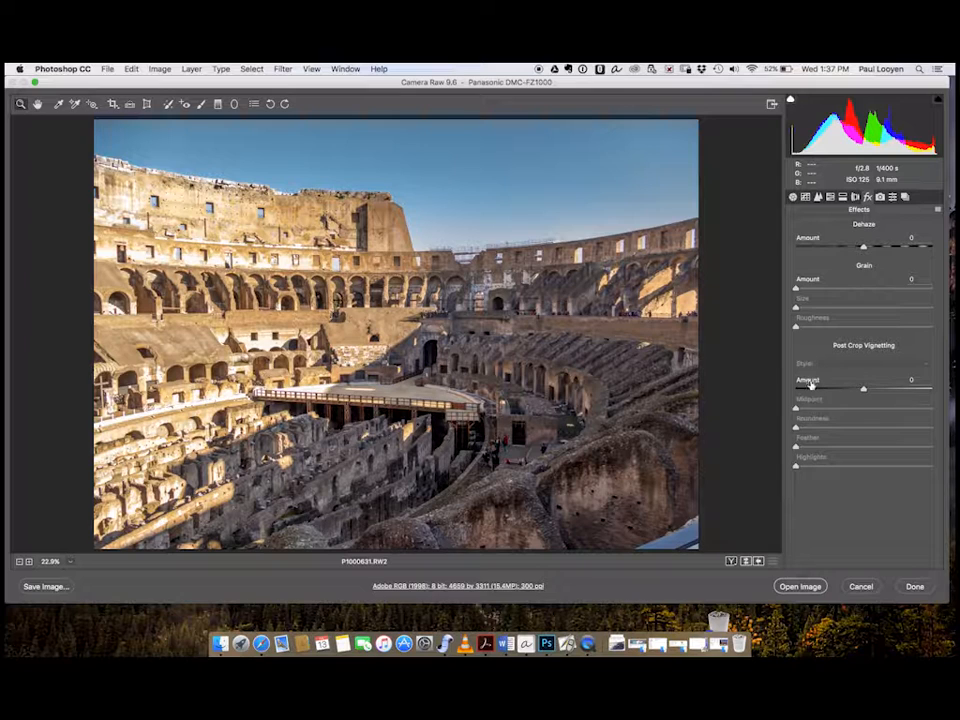
drag(810, 381, 797, 379)
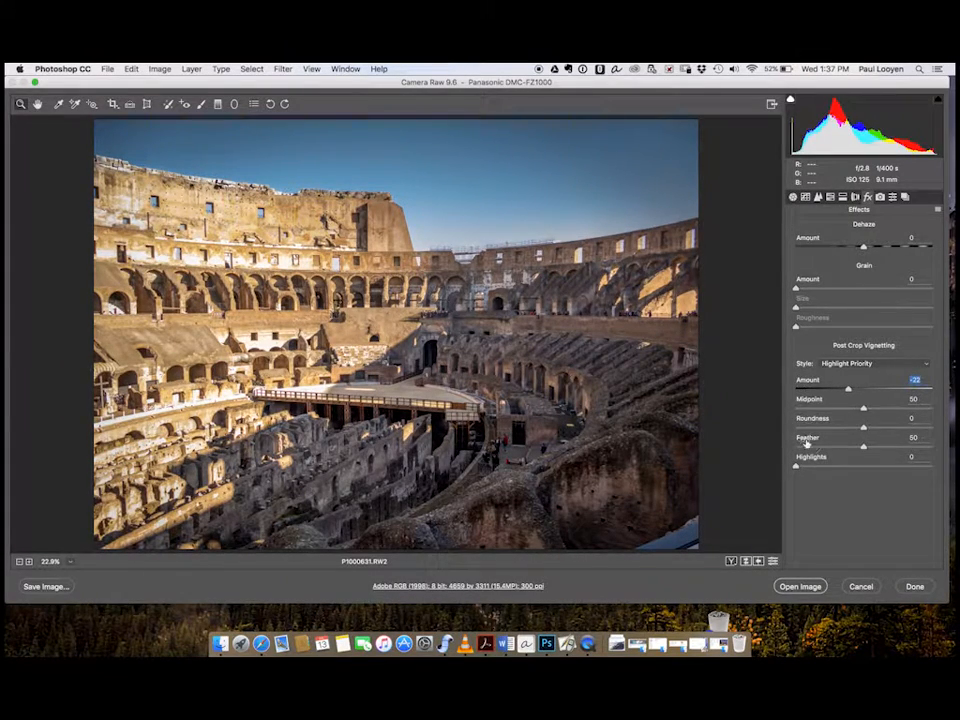
drag(807, 442, 831, 431)
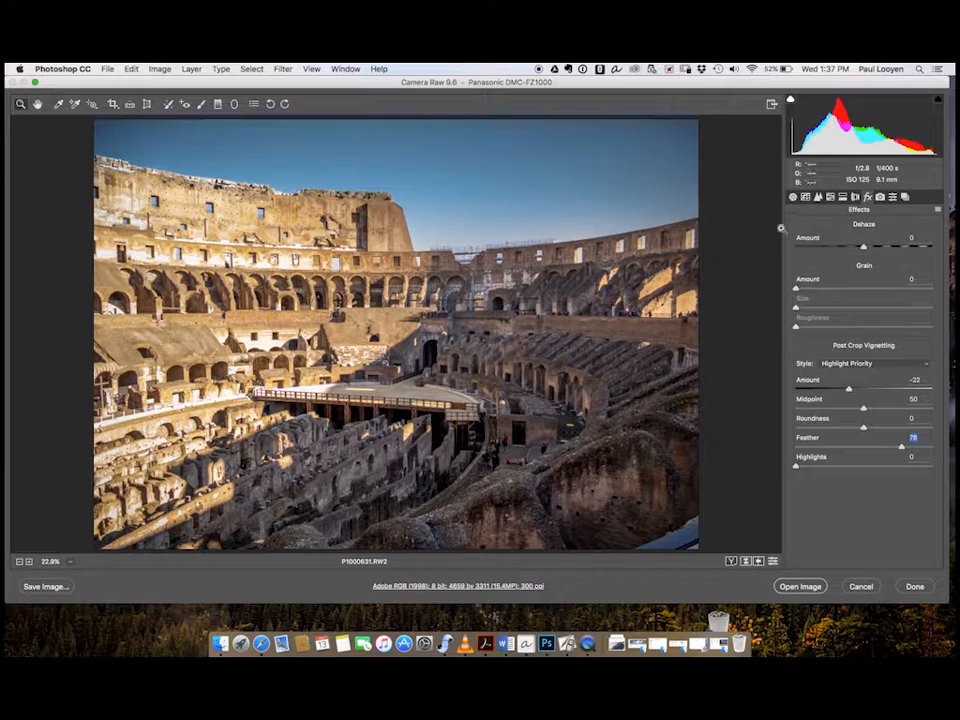
Step: Adjust the parametric tone curve to highlights -45, lights +9, darks +24 and shadows +32
click(817, 197)
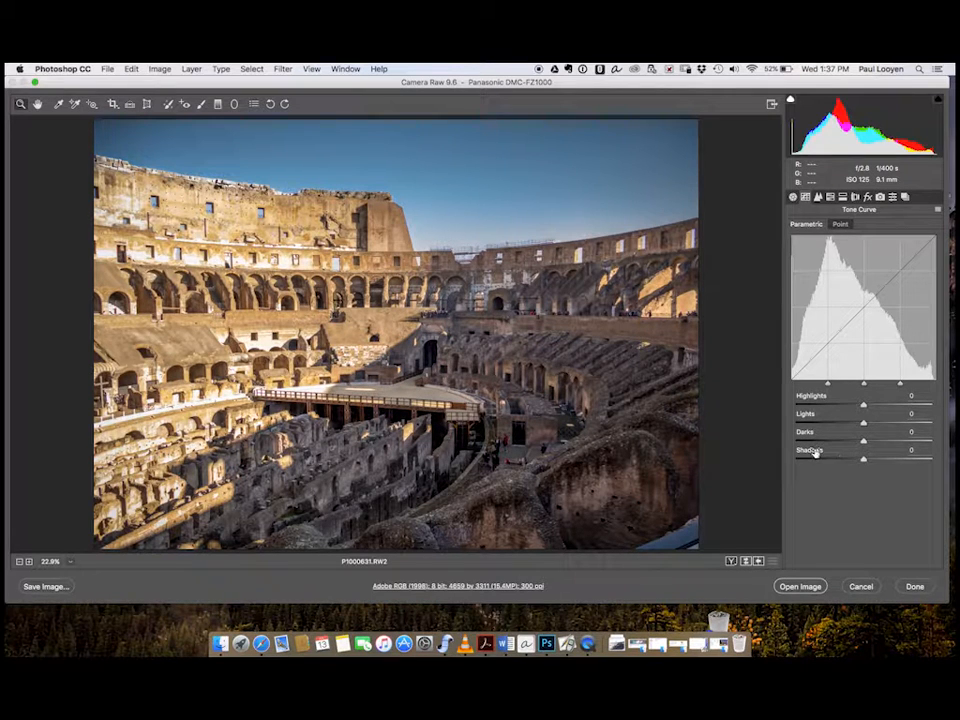
drag(814, 451, 799, 418)
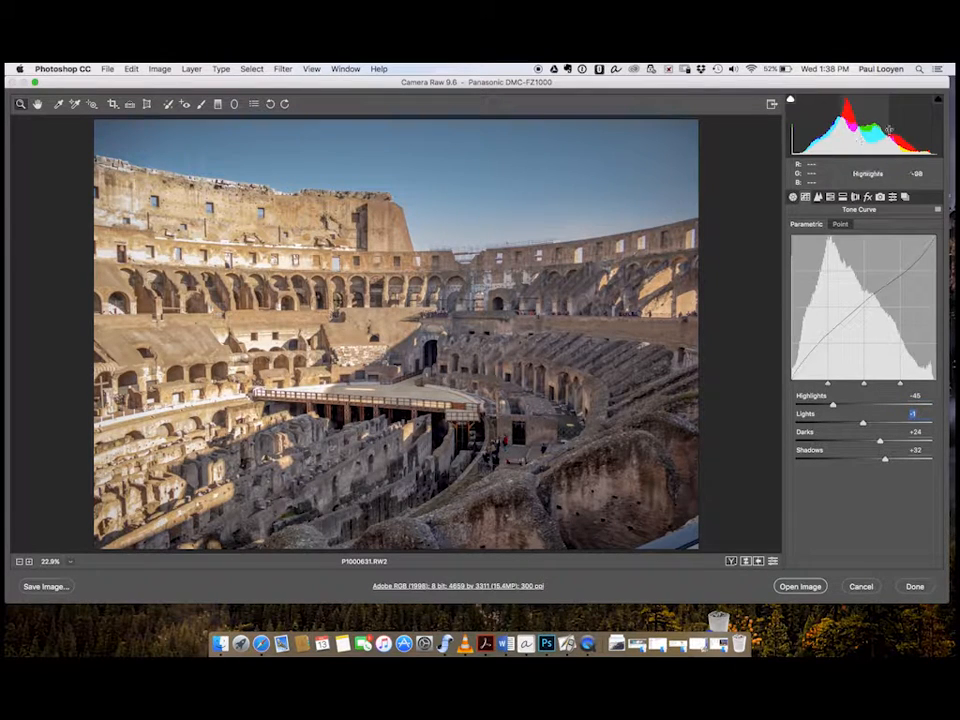
drag(804, 418, 816, 400)
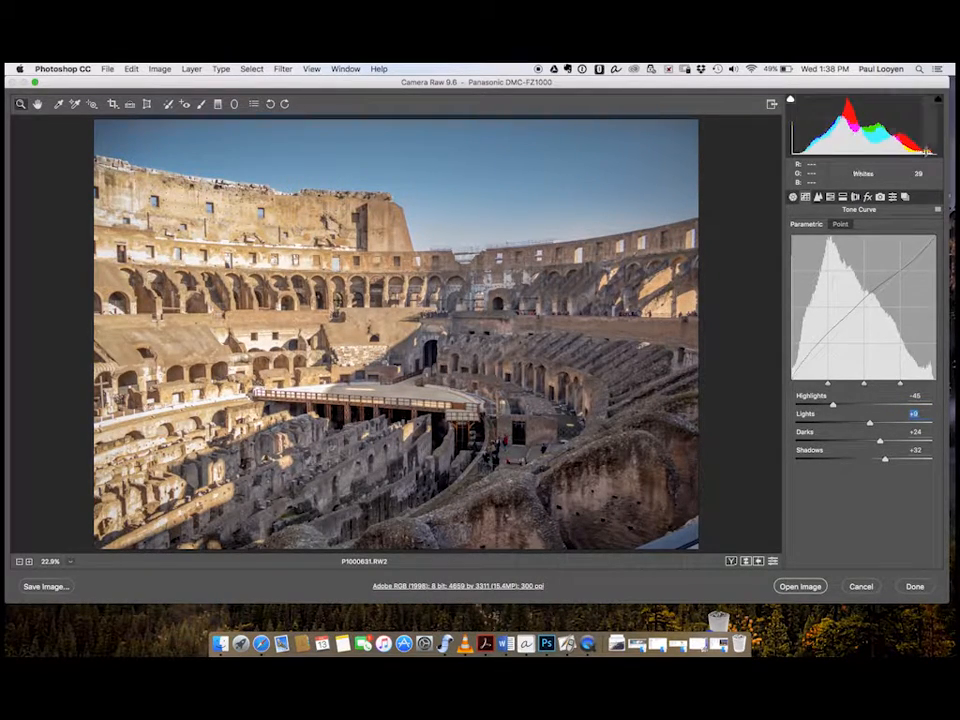
Step: Set the white balance temperature to 7024 and compare the basic adjustments with the default settings
click(793, 197)
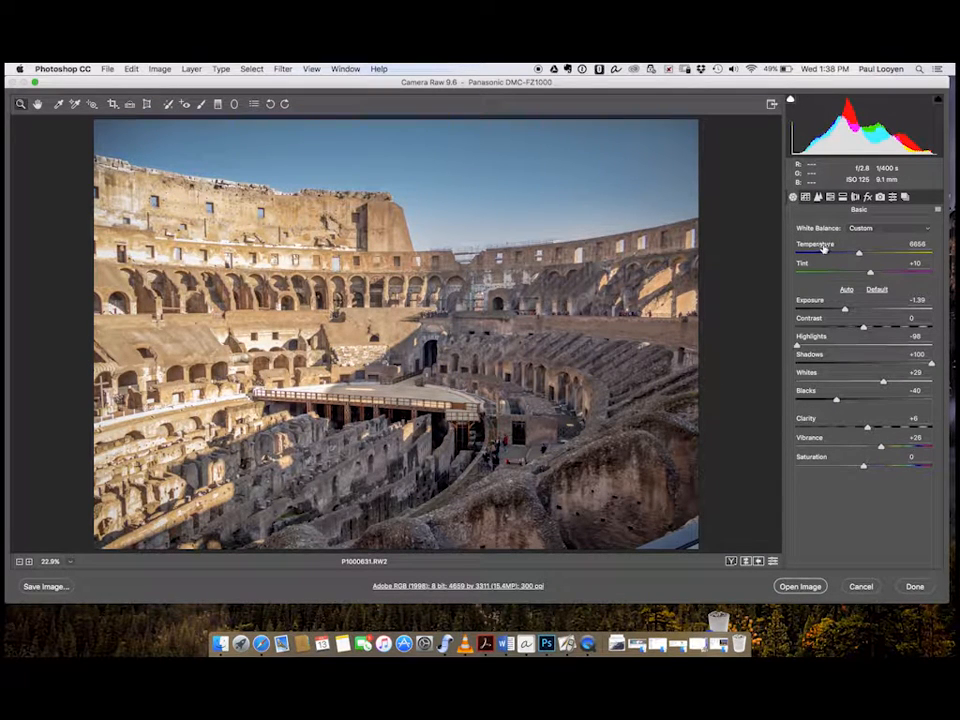
drag(827, 246, 823, 245)
click(773, 562)
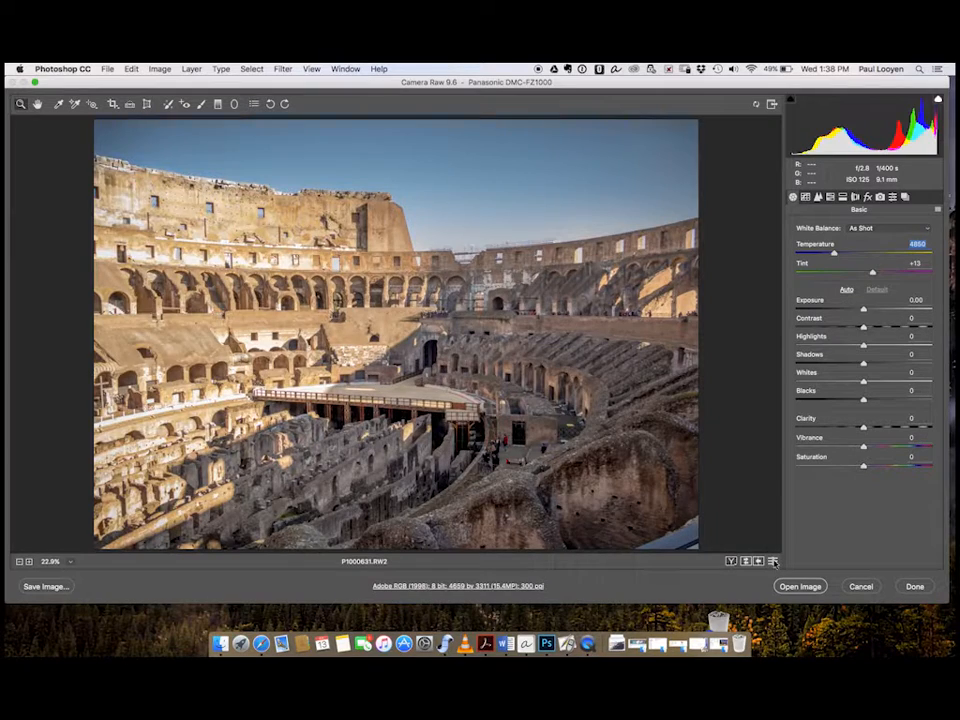
click(773, 562)
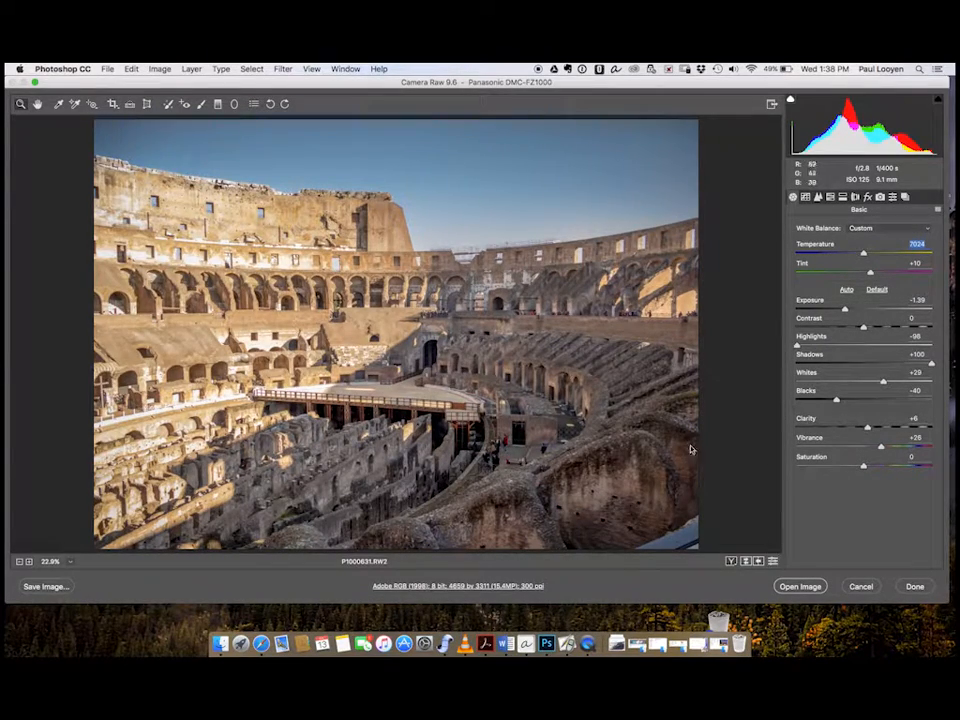
Step: Open the edited raw photo as an image in Photoshop
click(799, 588)
key(alt)
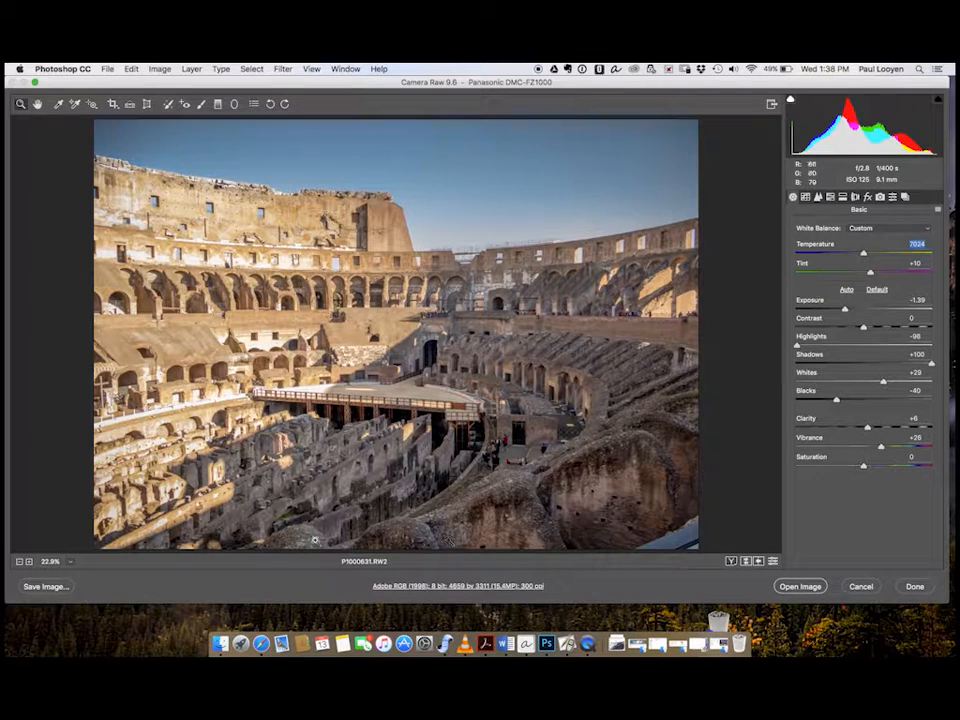
click(803, 588)
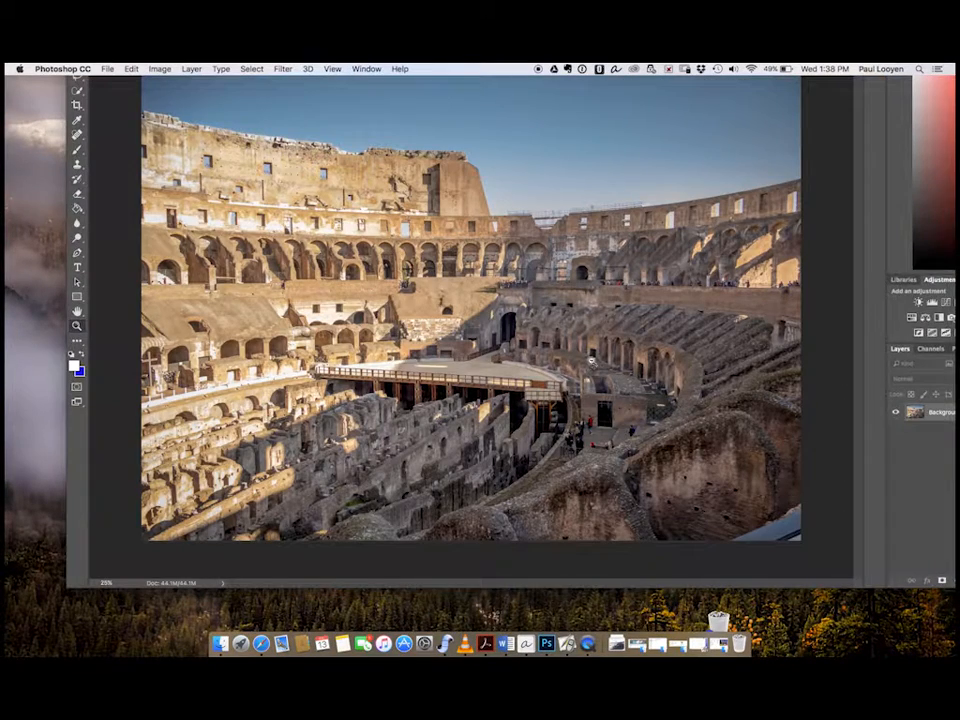
Step: Switch Photoshop from the Essentials workspace to the owner's saved personal workspace
click(366, 69)
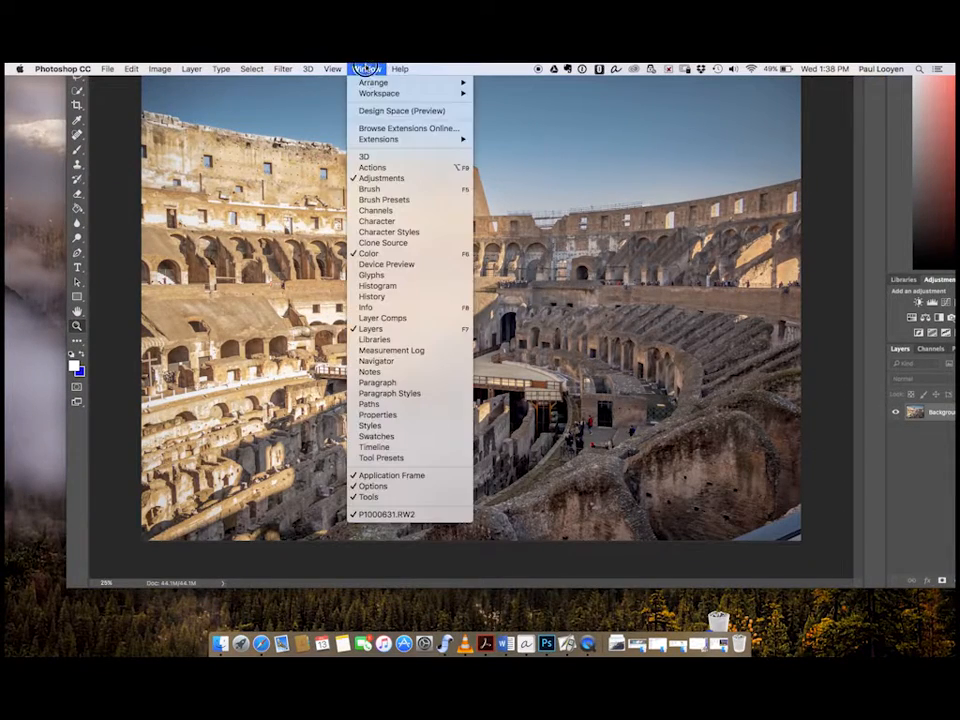
mouse_move(370, 84)
mouse_move(459, 93)
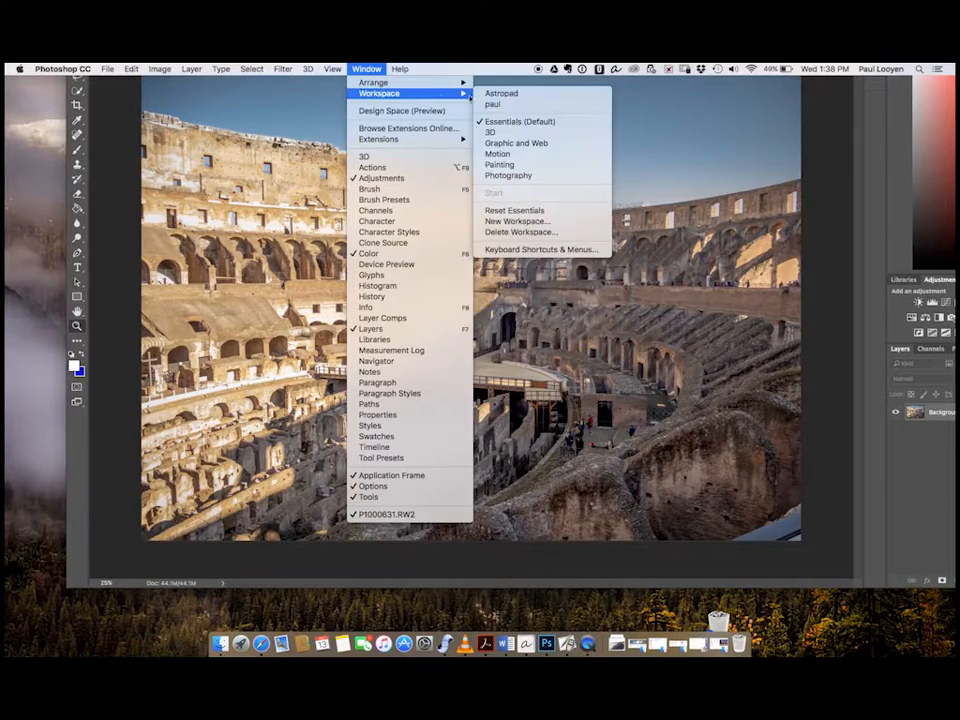
click(491, 105)
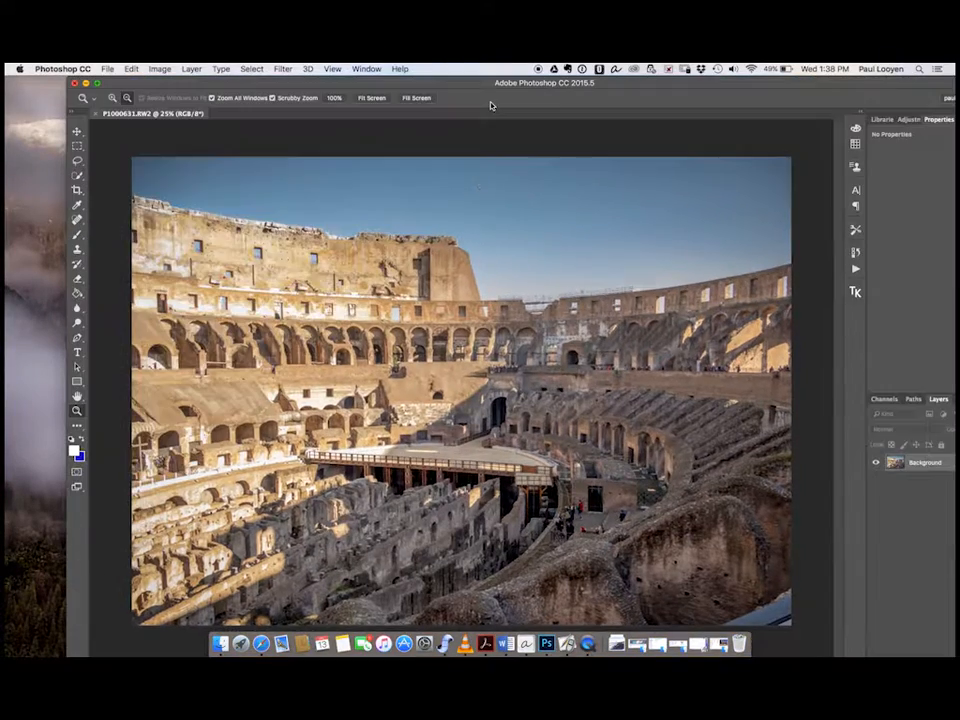
Step: Bring the whole Photoshop window into view and save the photo to the Desktop in Photoshop format as P1000631.psd
drag(464, 89, 405, 86)
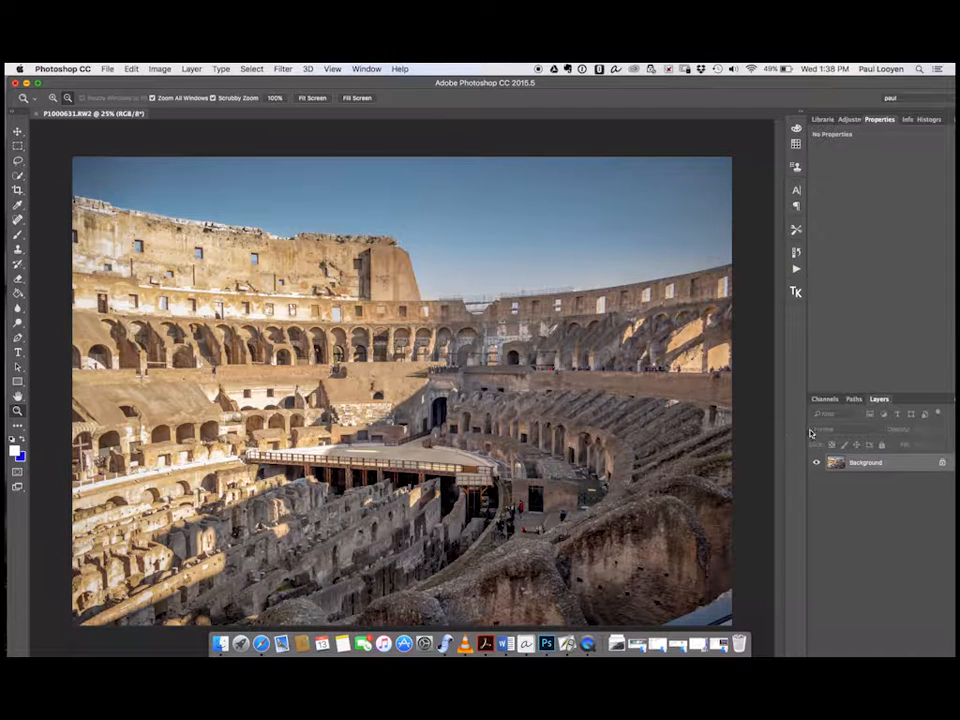
click(107, 68)
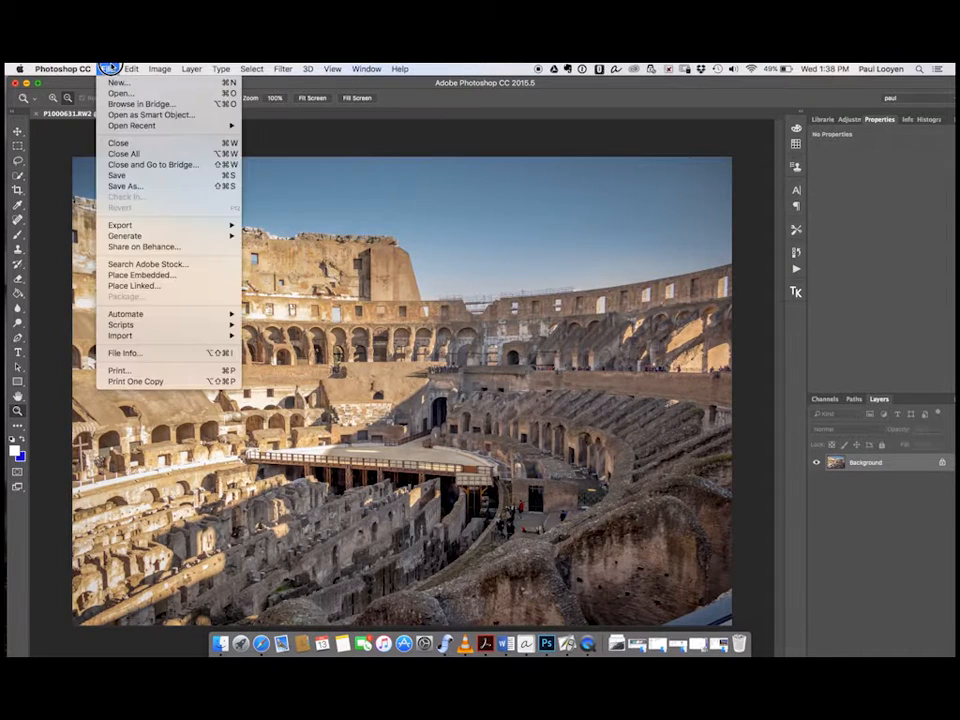
click(115, 176)
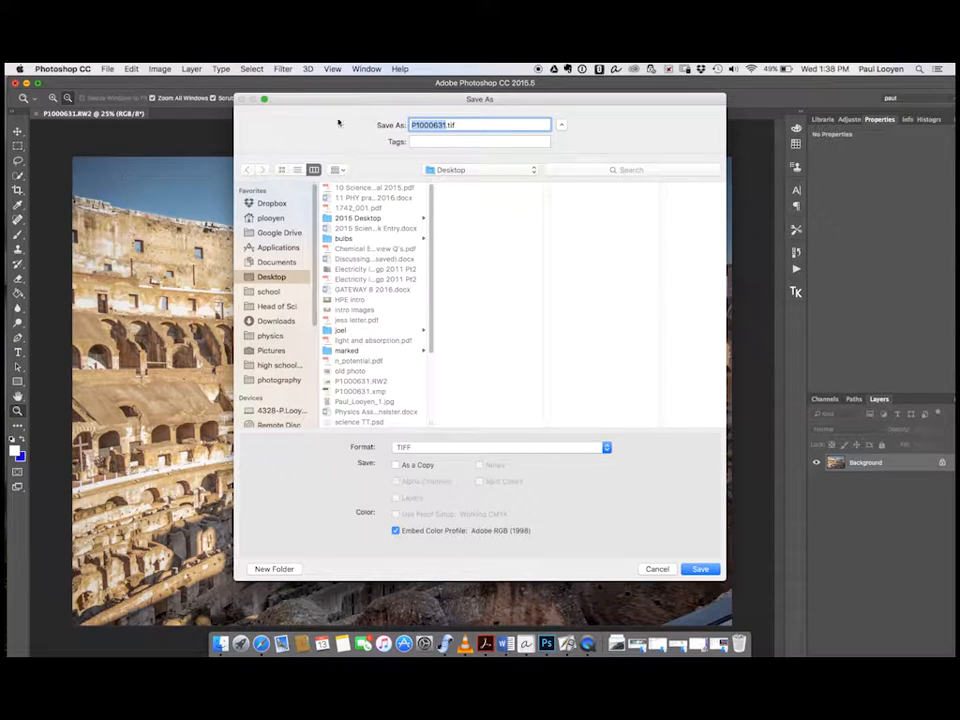
click(446, 446)
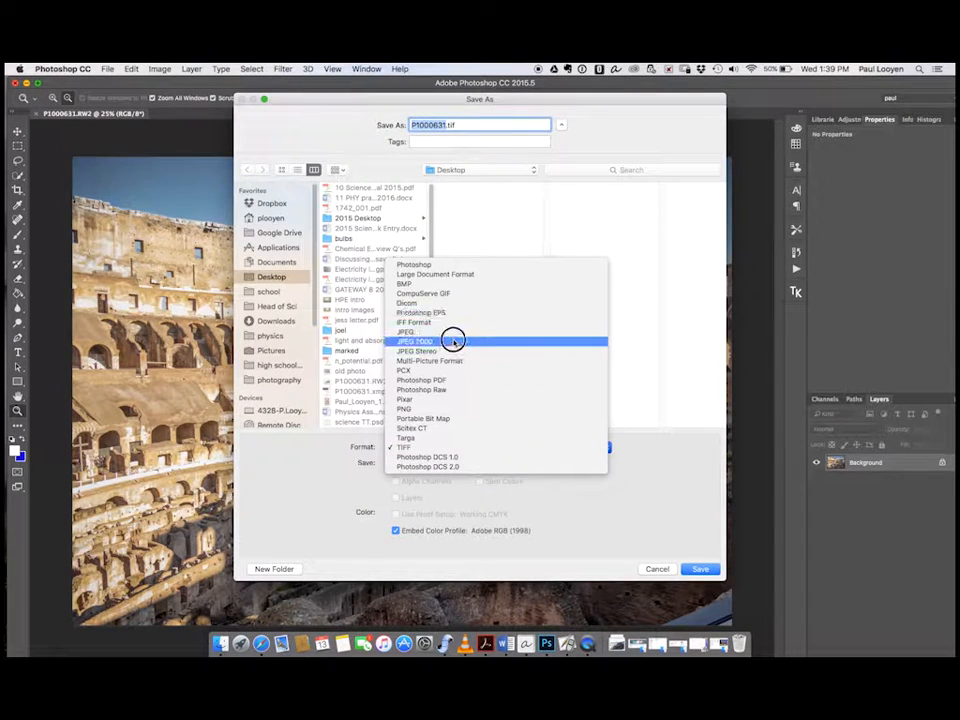
click(462, 265)
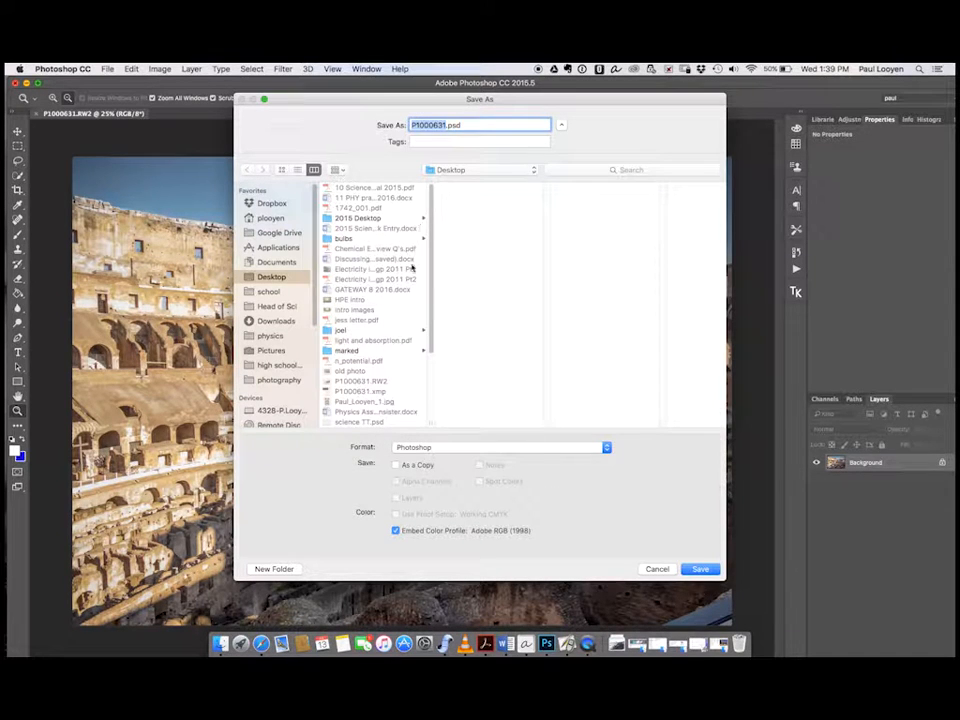
click(701, 568)
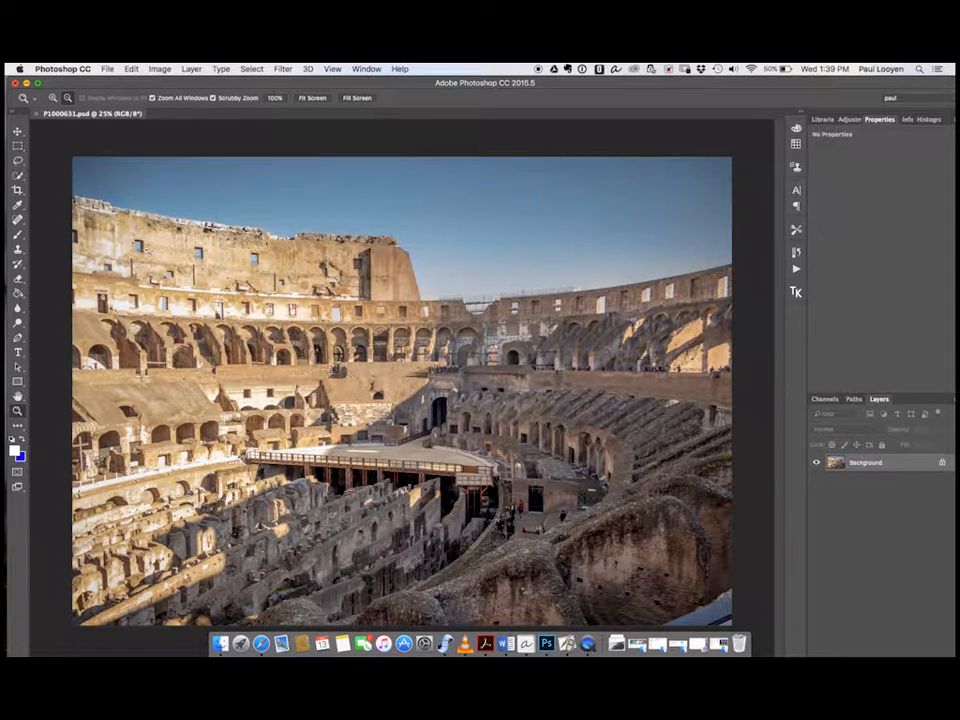
Step: Save the photo to the Desktop as P1000631.jpg with quality 9 and Baseline ("Standard"), and minimize the window to show the desktop files
click(38, 84)
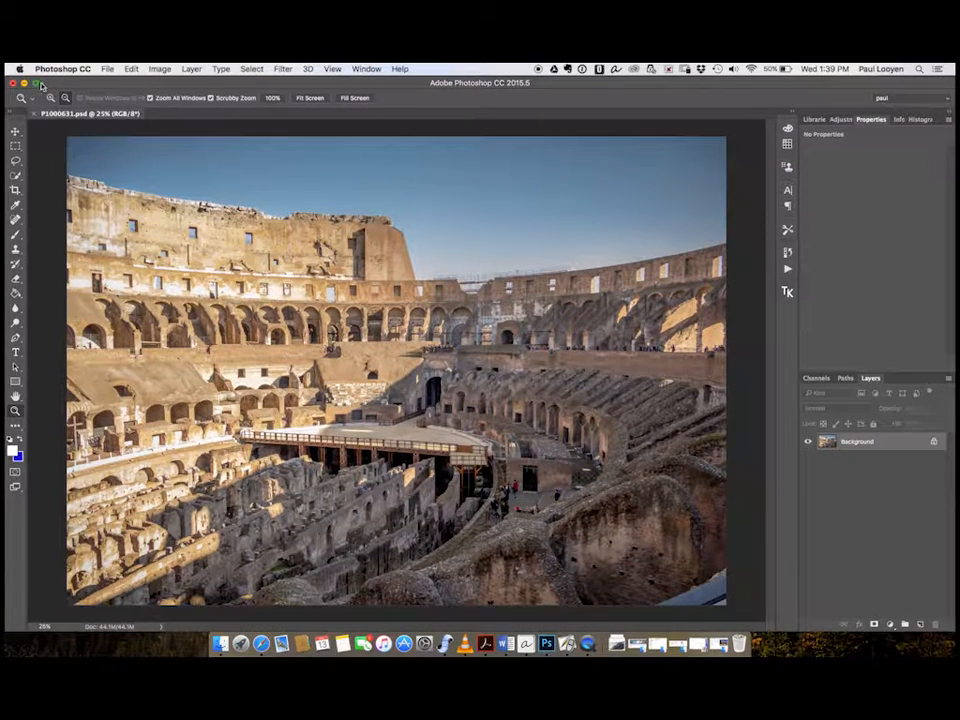
click(107, 68)
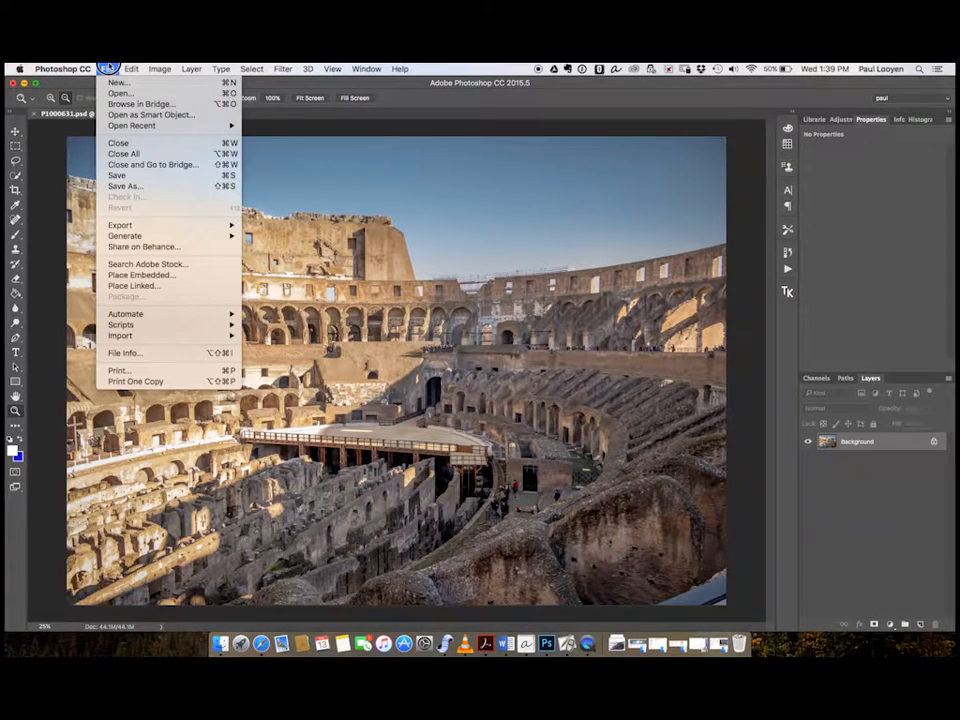
click(120, 187)
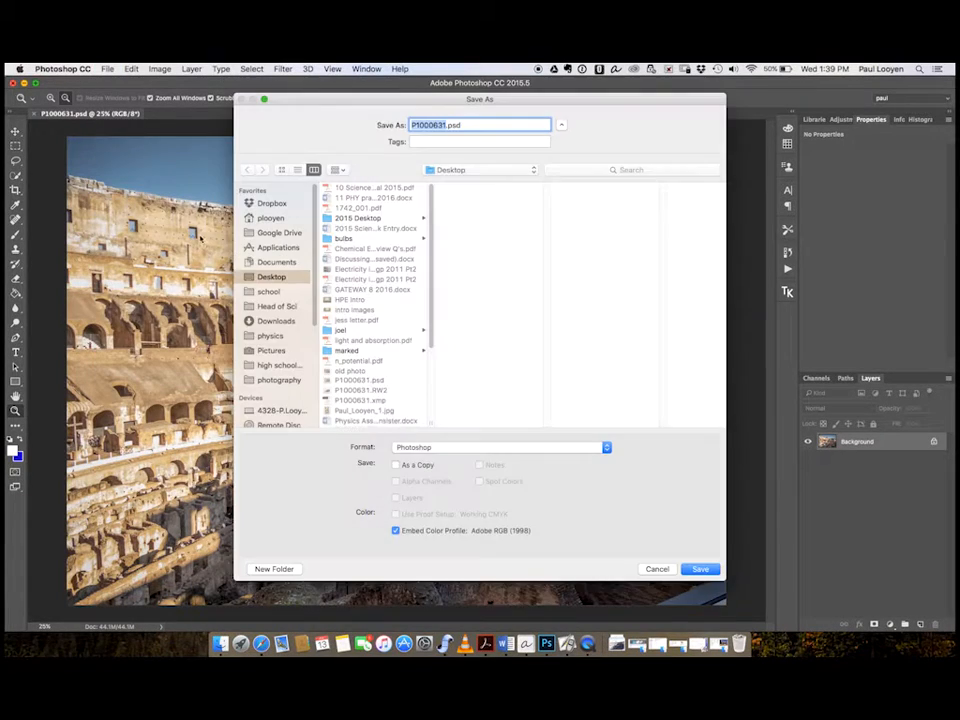
click(437, 448)
click(435, 514)
click(702, 569)
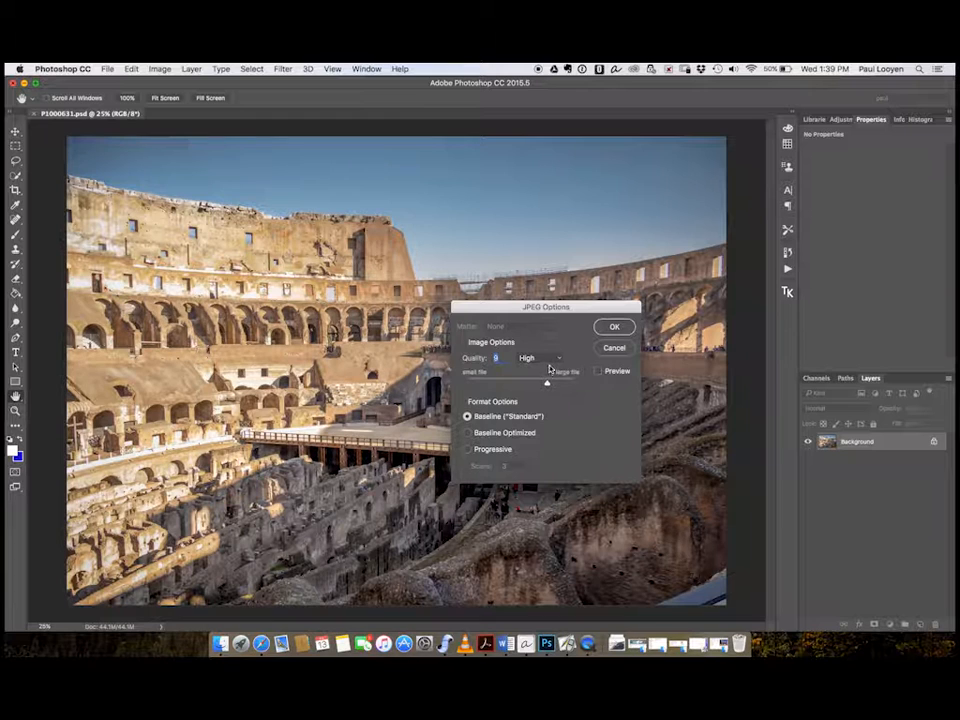
click(612, 334)
key(z)
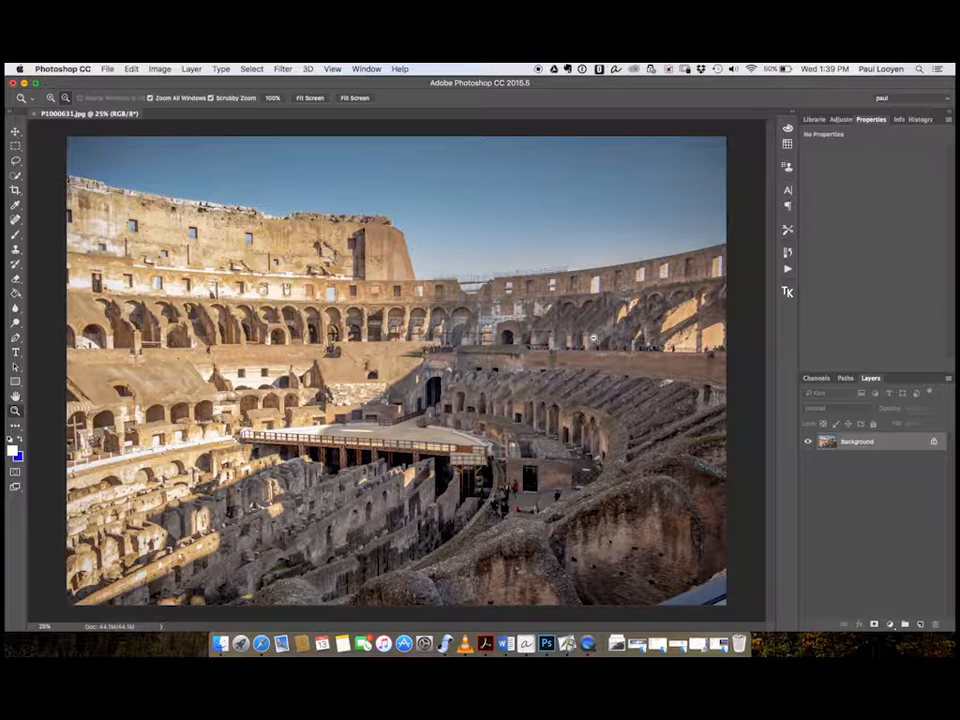
click(23, 84)
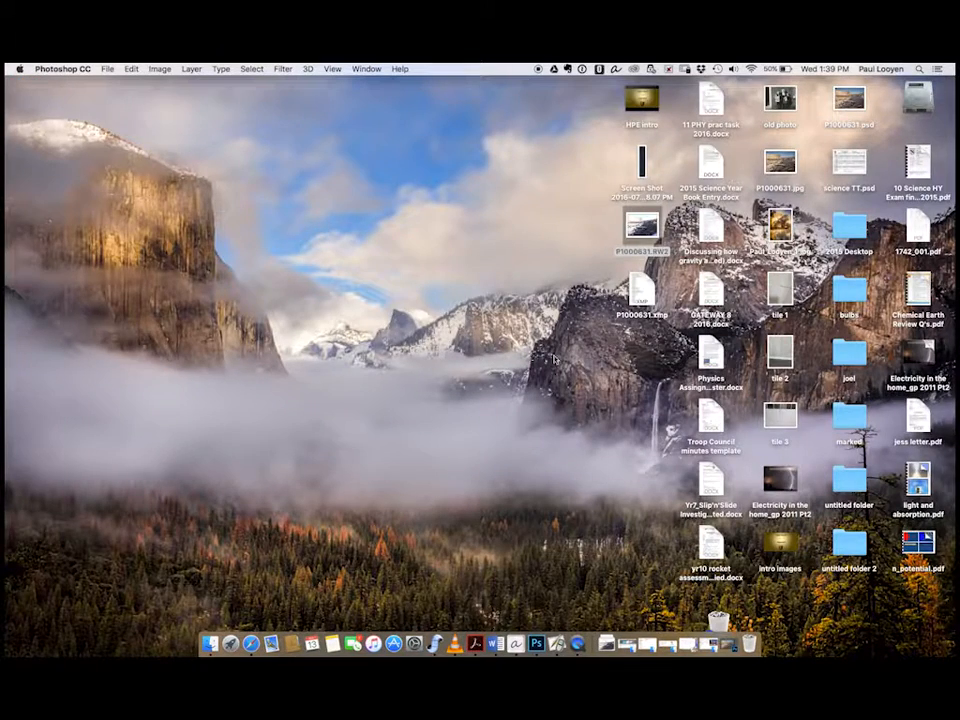